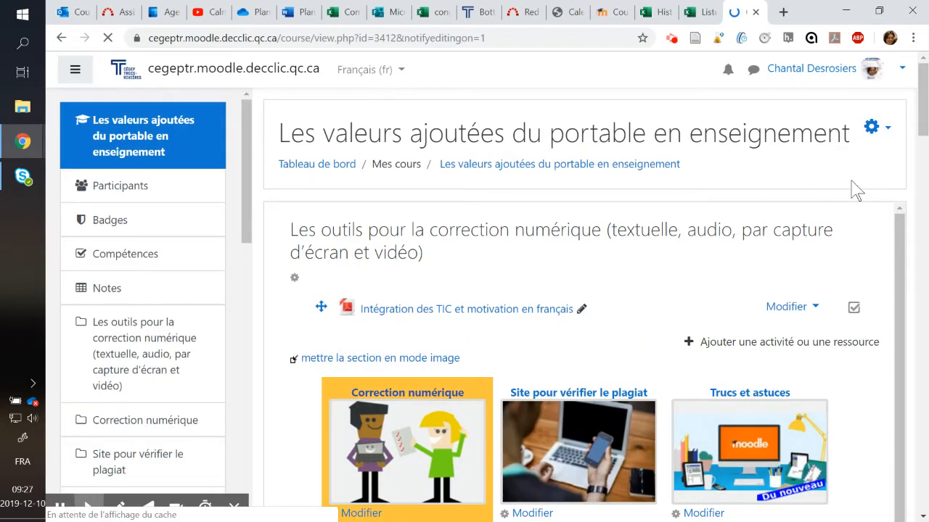
# - Add a Présence activity to the course's first section, "Les outils pour la correction numérique"
pyautogui.click(773, 342)
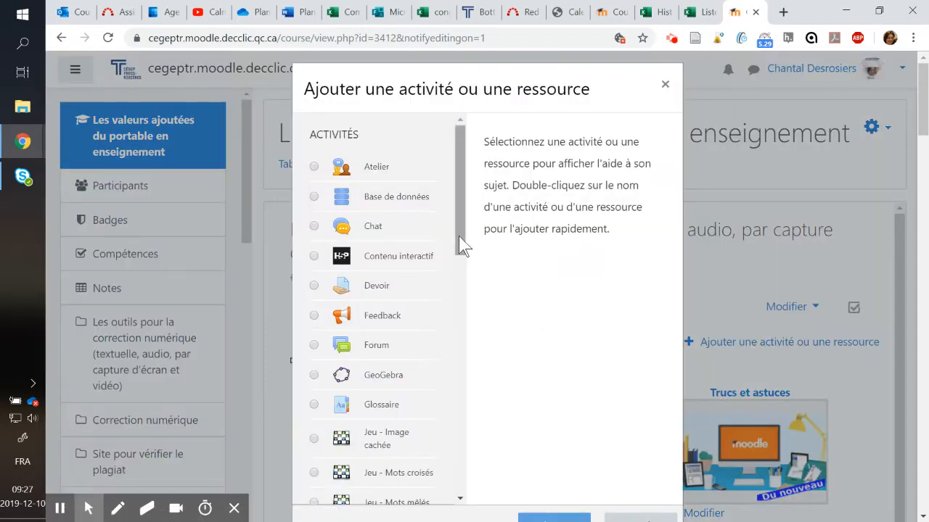
pyautogui.moveTo(459, 237); pyautogui.dragTo(439, 437)
pyautogui.click(314, 241)
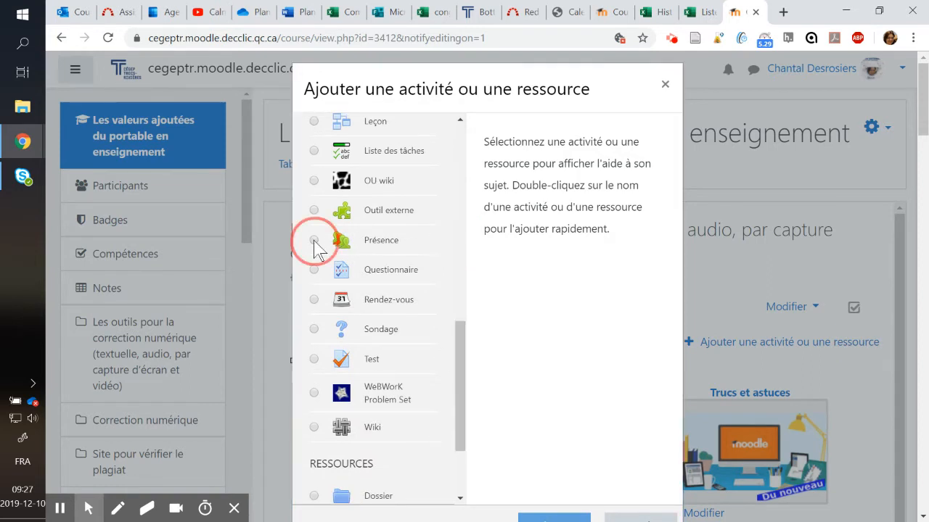
pyautogui.click(549, 516)
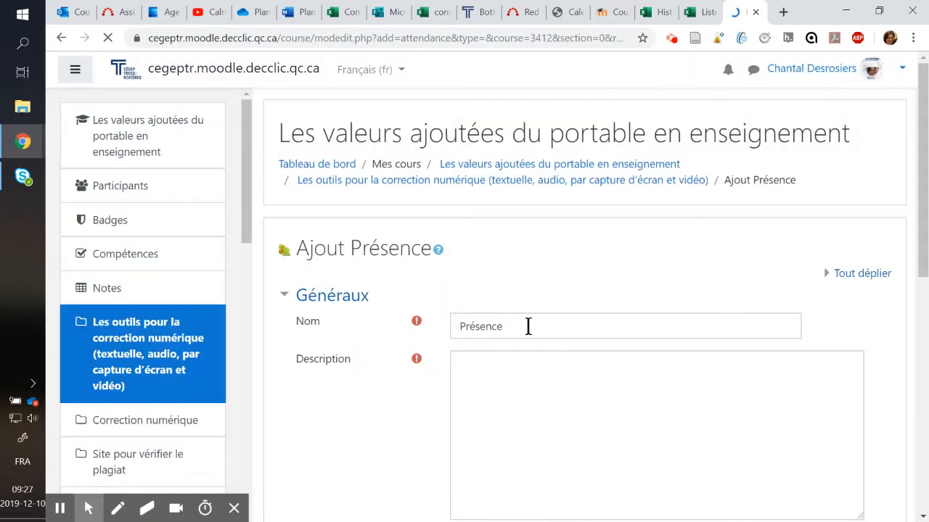
# - Name the activity "Présence groupe 01", enter 203190 as its description, and save and display it
pyautogui.click(529, 326)
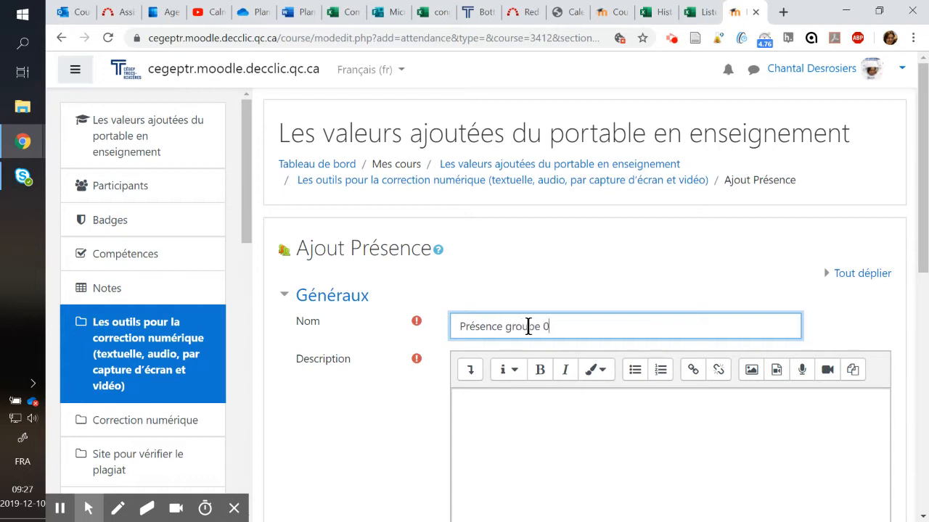
pyautogui.click(526, 424)
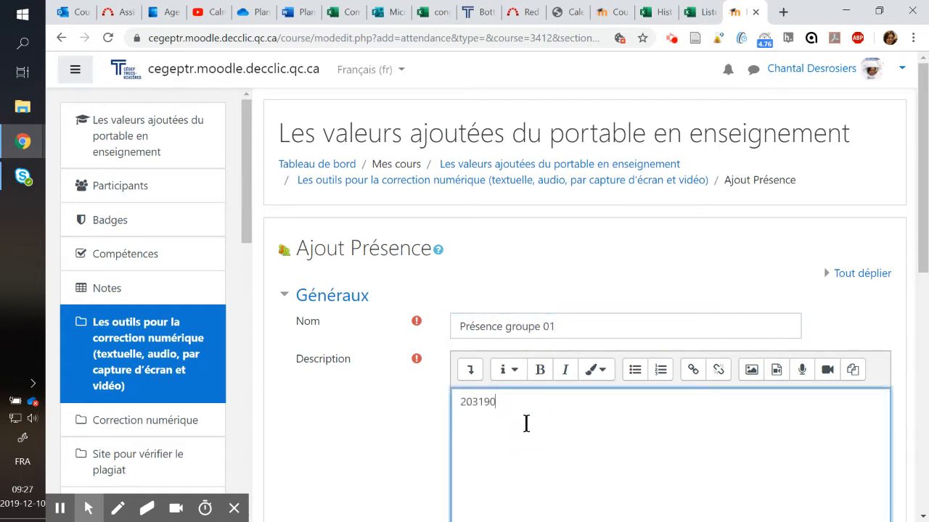
pyautogui.scroll(-6, 526, 424)
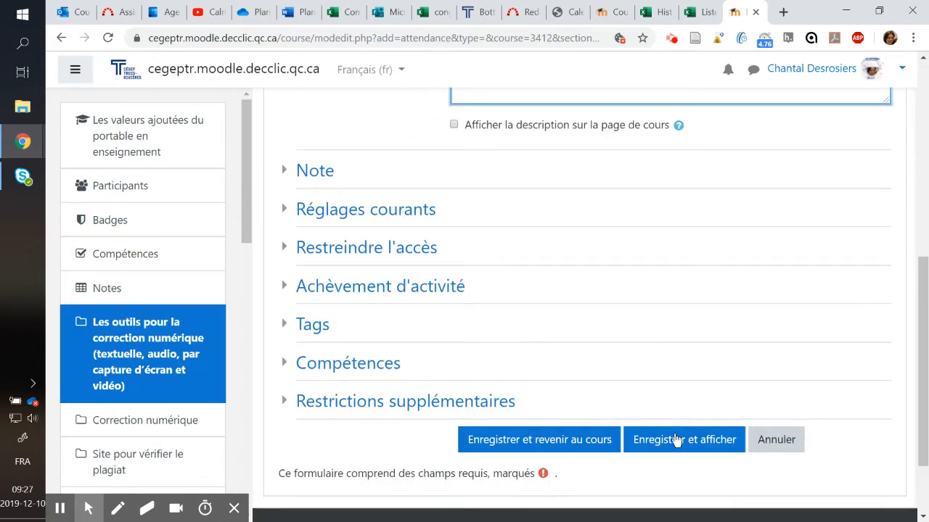
pyautogui.click(674, 445)
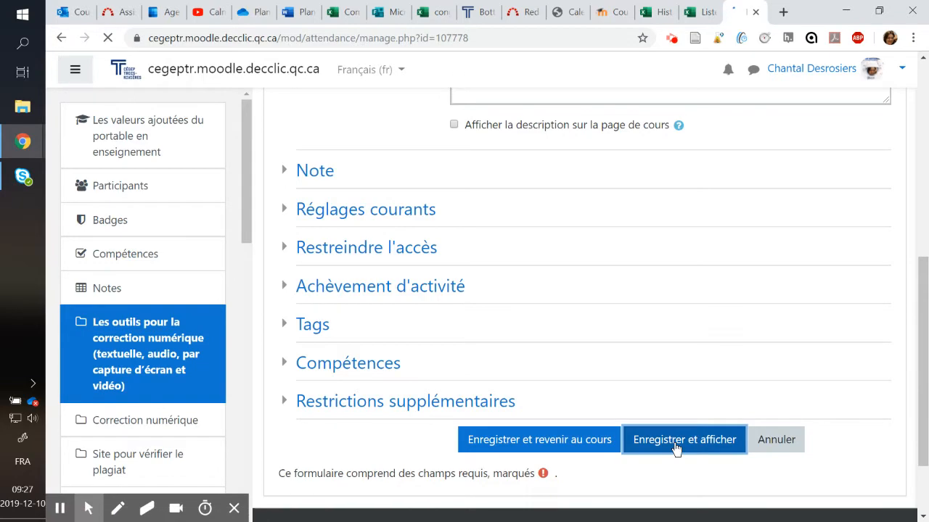
# - Start adding a session to the attendance activity and select "groupe test" as its group
pyautogui.scroll(-2, 585, 311)
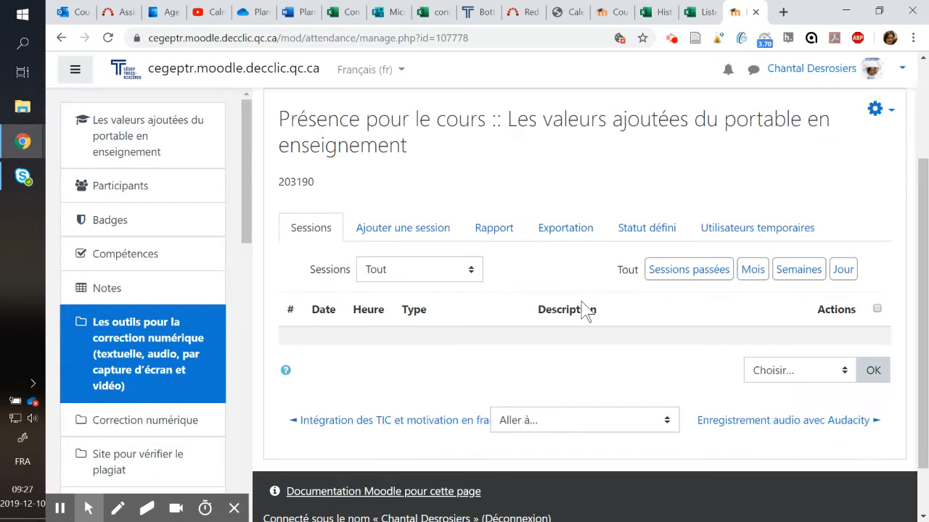
pyautogui.scroll(1, 584, 311)
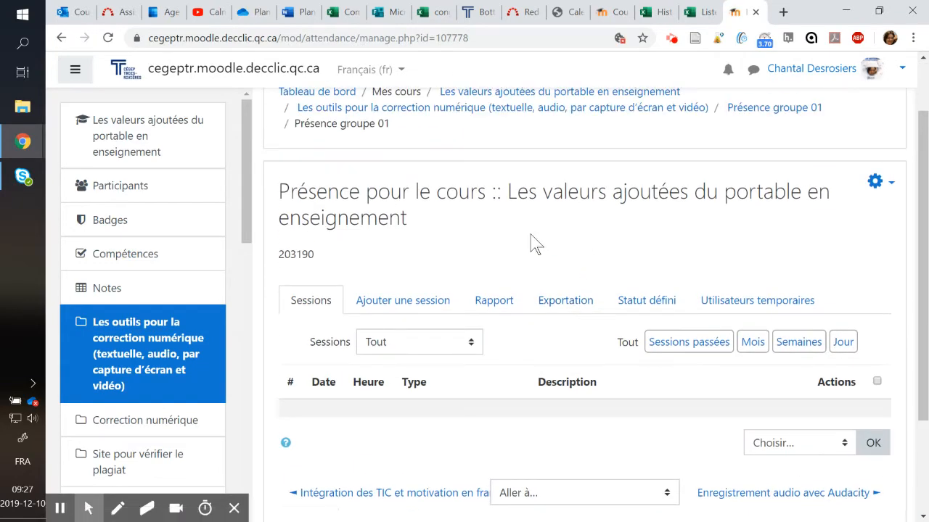
pyautogui.click(411, 298)
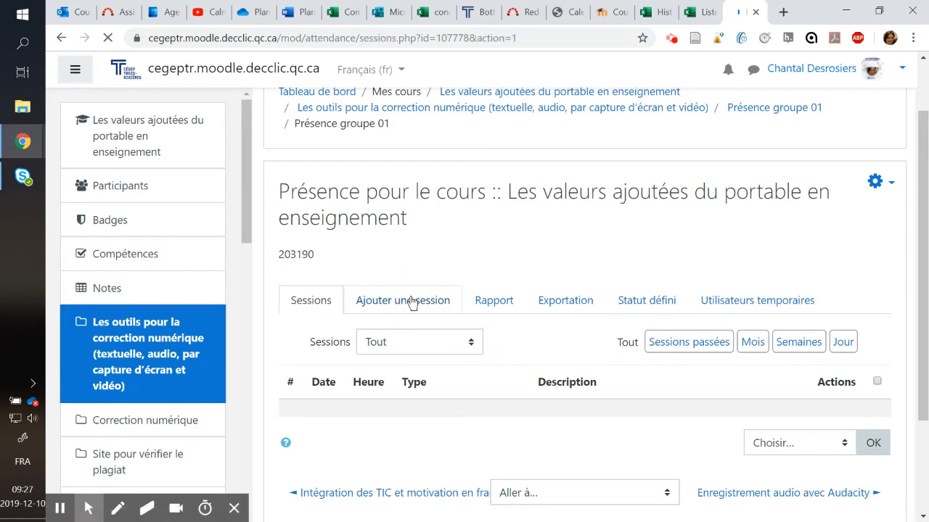
pyautogui.scroll(-1, 545, 409)
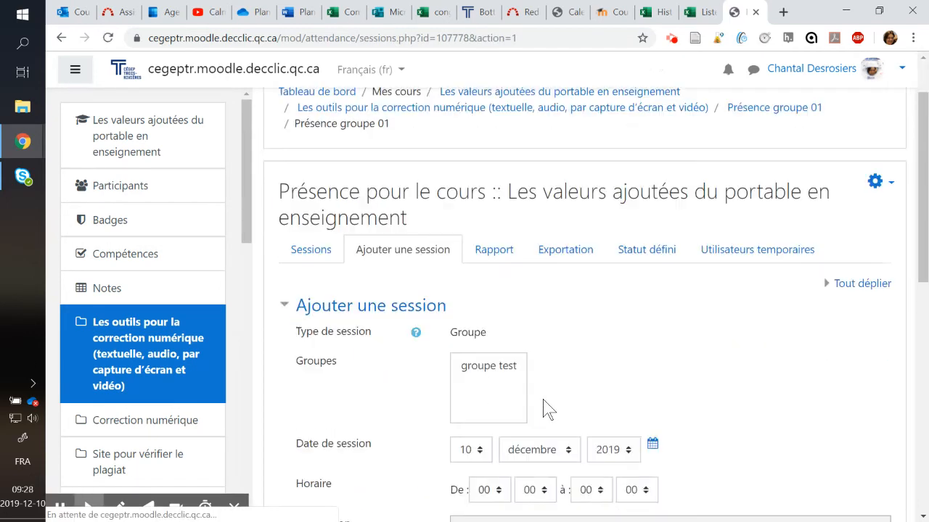
pyautogui.click(485, 368)
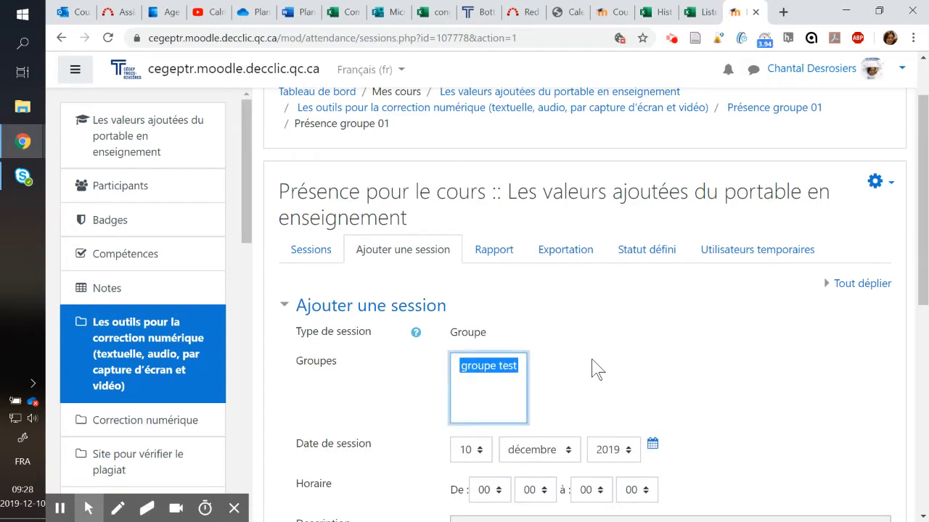
# - Set the session date to 21 janvier 2020
pyautogui.scroll(-1, 595, 369)
pyautogui.scroll(-1, 595, 366)
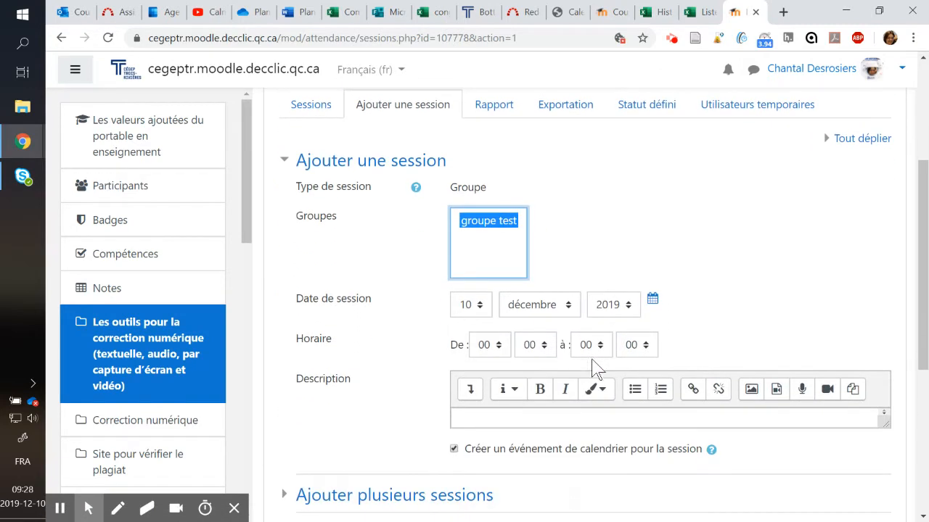
pyautogui.click(484, 314)
pyautogui.scroll(-2, 483, 288)
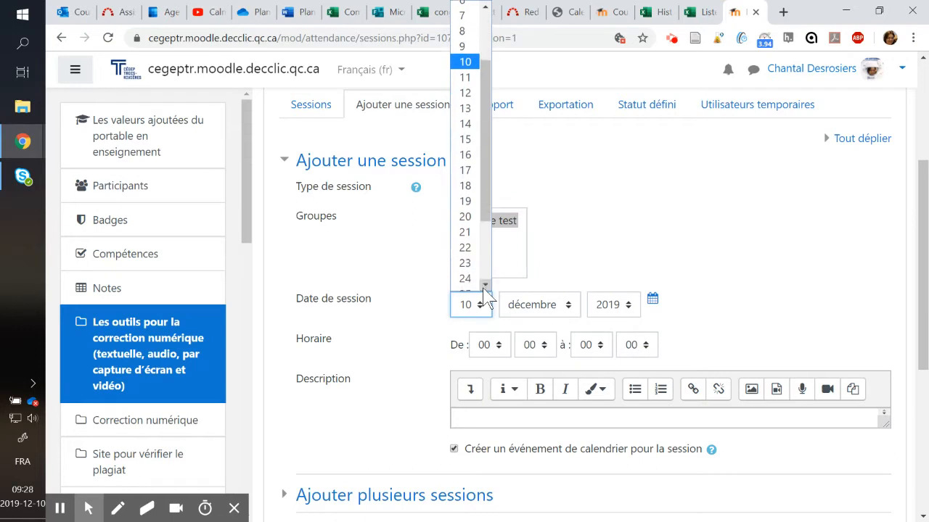
pyautogui.click(472, 234)
pyautogui.click(525, 308)
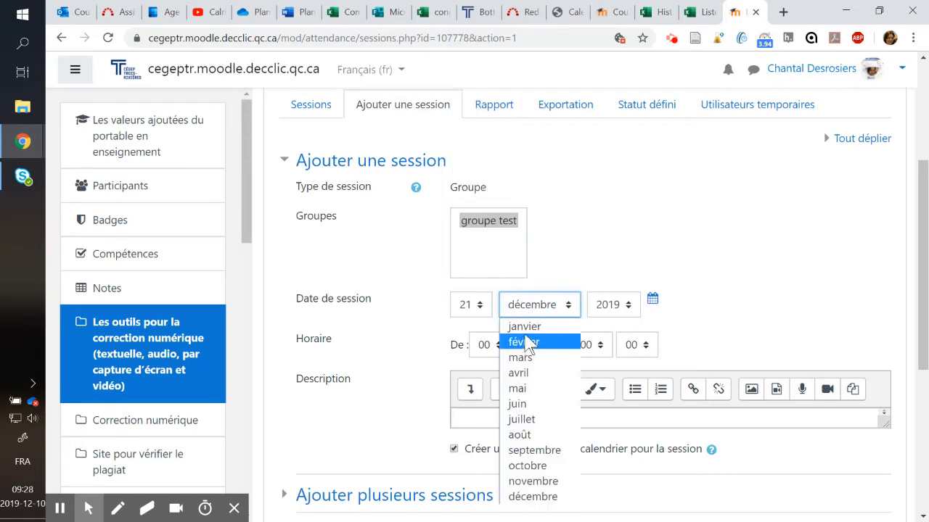
pyautogui.click(531, 328)
pyautogui.click(608, 305)
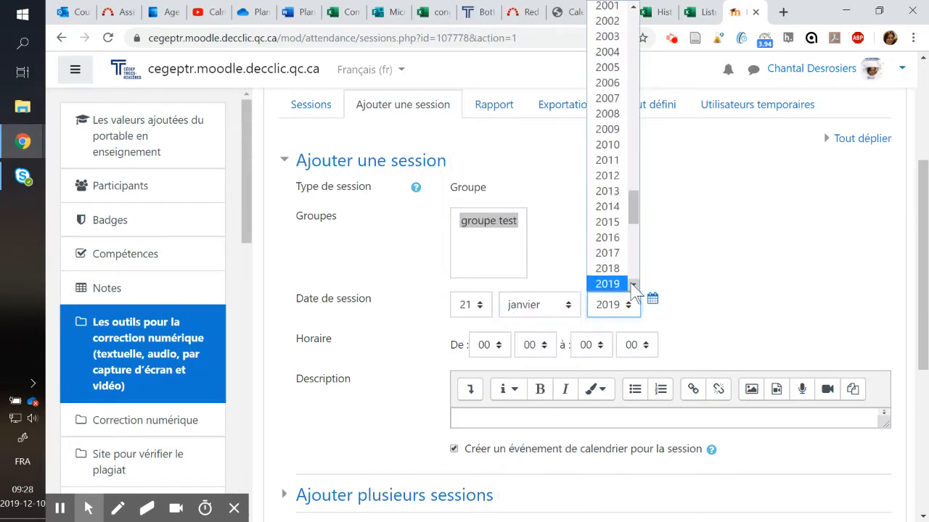
pyautogui.scroll(-2, 628, 284)
pyautogui.click(614, 269)
# - Set the session's schedule from 08:00 to 09:50
pyautogui.click(487, 346)
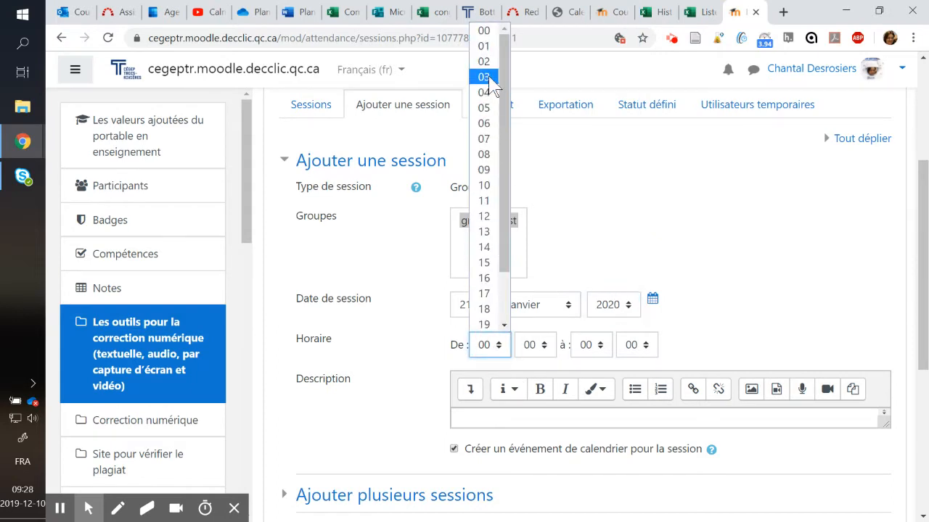
pyautogui.click(484, 155)
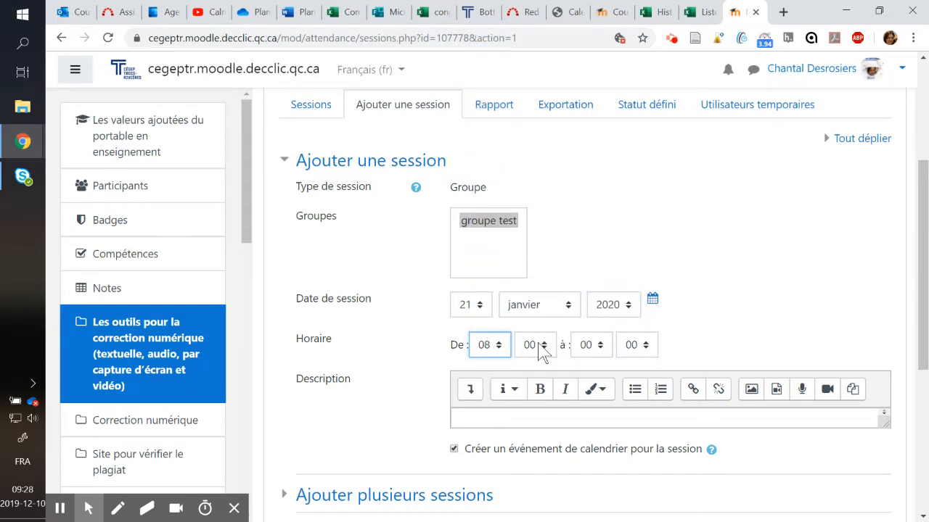
pyautogui.click(592, 347)
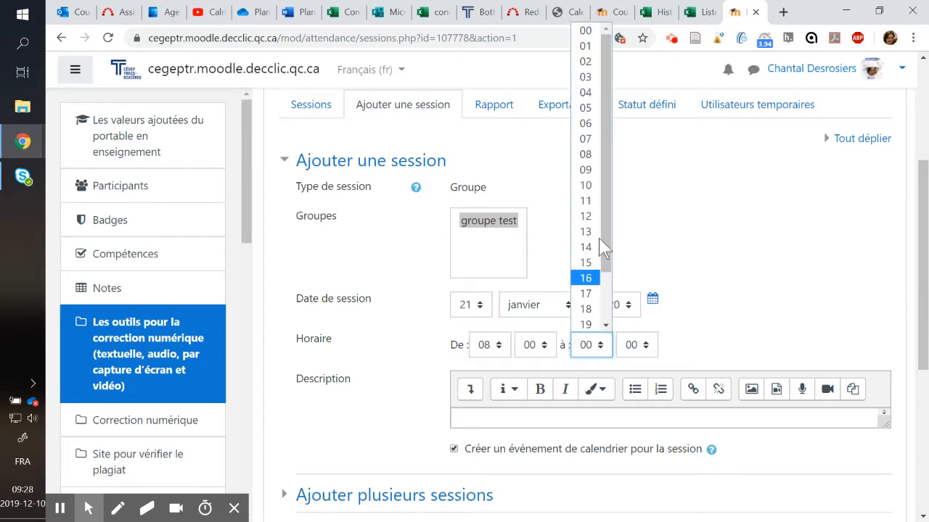
pyautogui.click(587, 170)
pyautogui.click(643, 349)
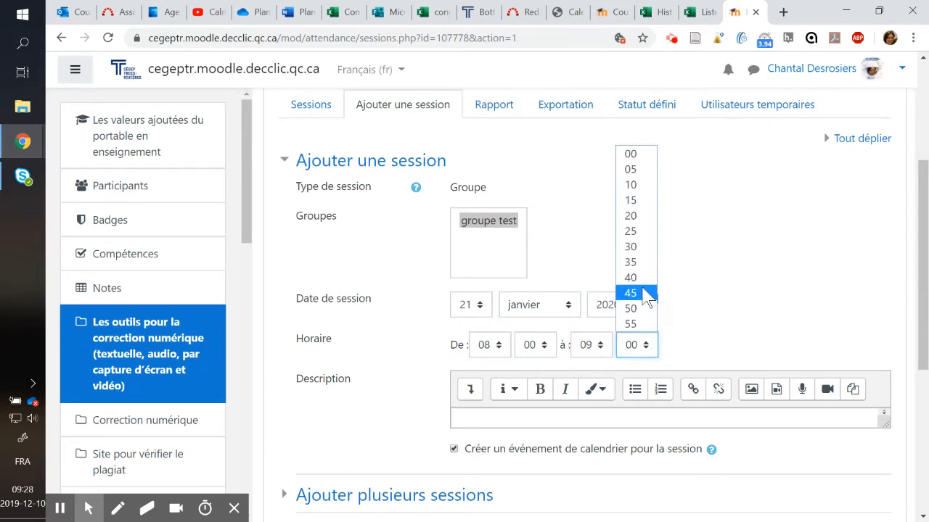
pyautogui.click(639, 311)
# - Enable repetition of the session under "Ajouter plusieurs sessions", repeating on Mardi and Jeudi
pyautogui.scroll(-2, 659, 317)
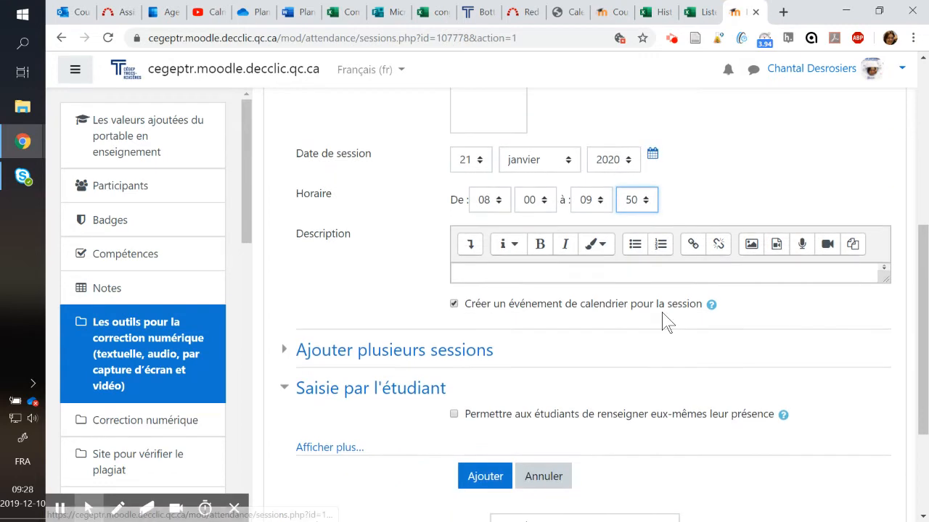
pyautogui.click(382, 361)
pyautogui.scroll(-1, 663, 342)
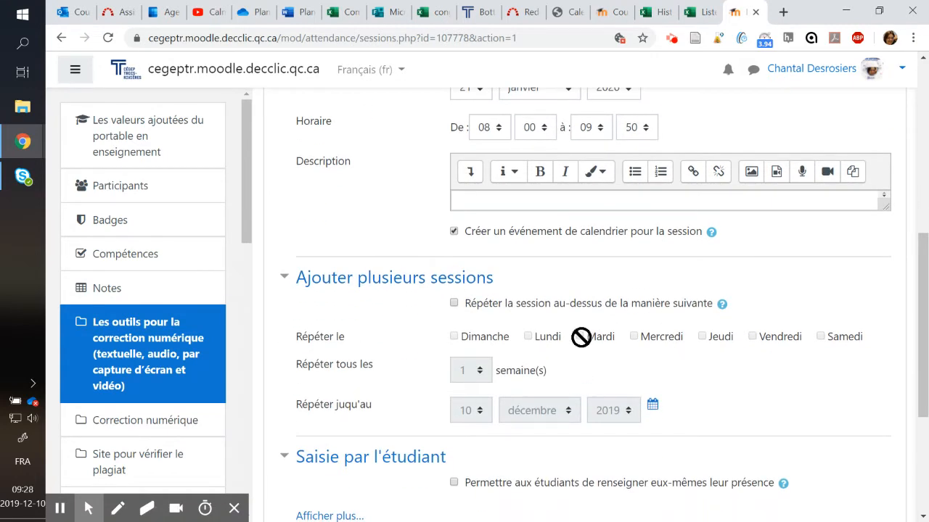
pyautogui.click(453, 303)
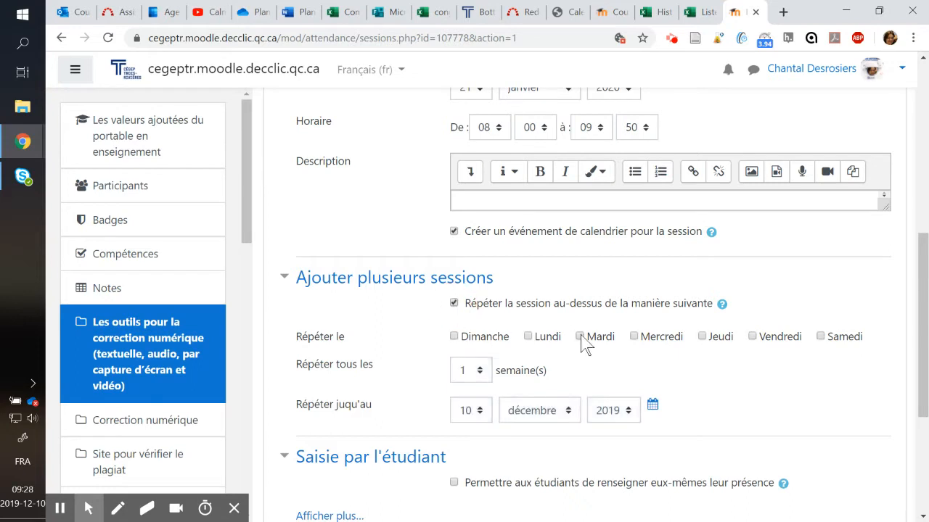
pyautogui.click(579, 336)
pyautogui.scroll(-1, 595, 387)
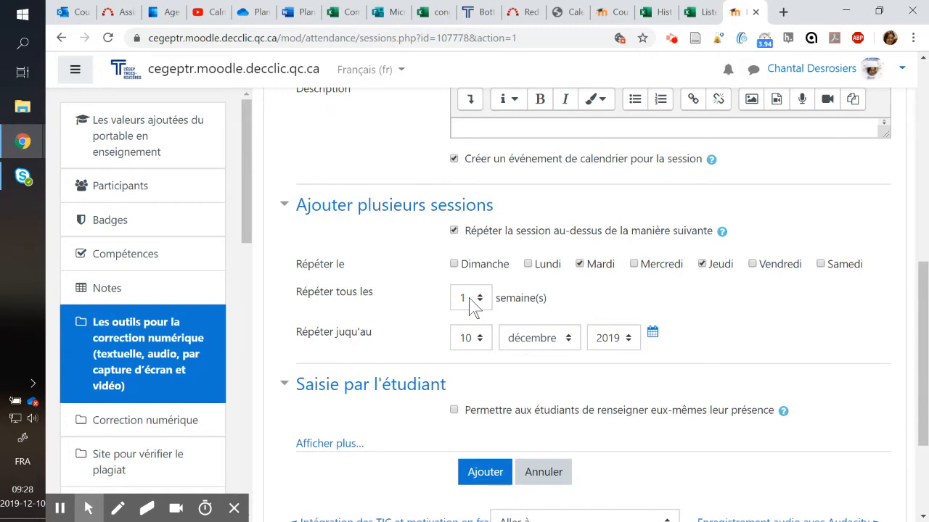
# - Set the session to repeat every 16 weeks until 20 mai 2020
pyautogui.click(470, 303)
pyautogui.click(471, 217)
pyautogui.click(480, 340)
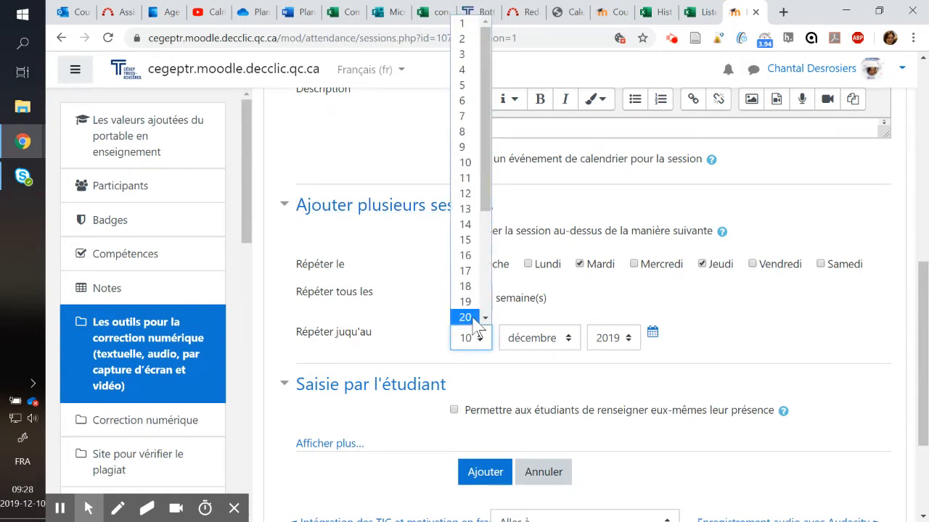
pyautogui.click(473, 320)
pyautogui.click(540, 339)
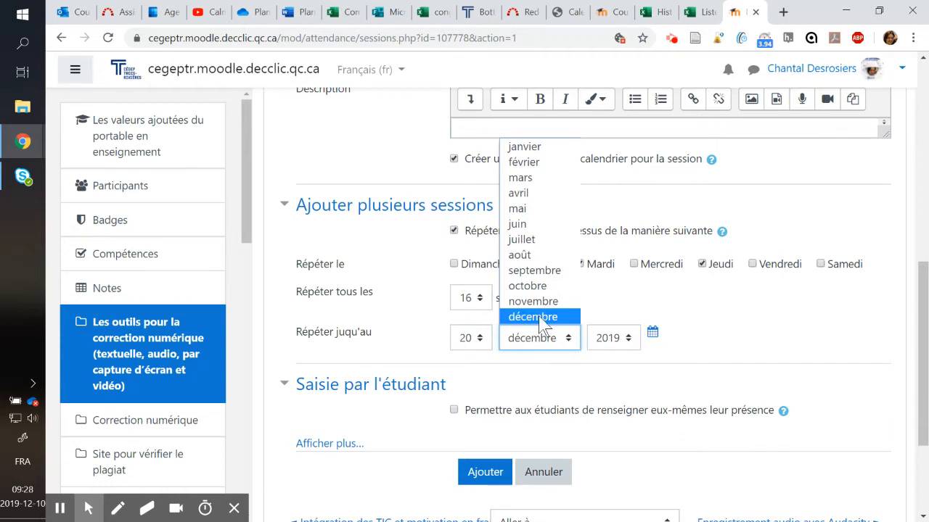
pyautogui.click(540, 208)
pyautogui.click(627, 341)
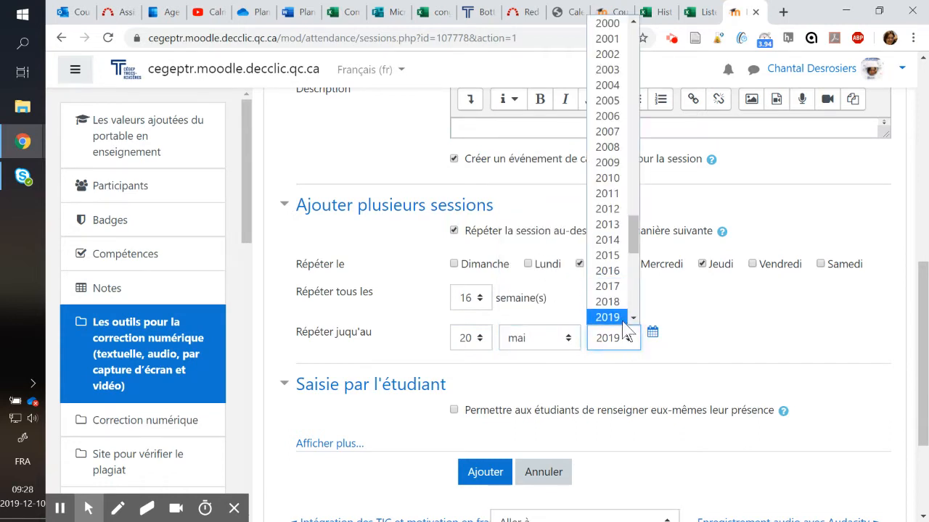
pyautogui.click(621, 304)
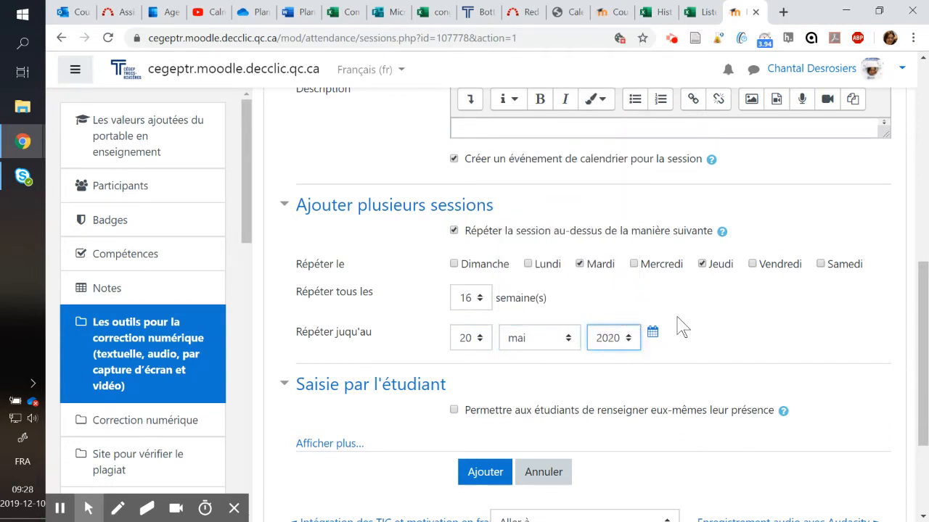
# - Allow students to record their own attendance with automatic marking set to Oui, and add the sessions
pyautogui.scroll(-1, 534, 412)
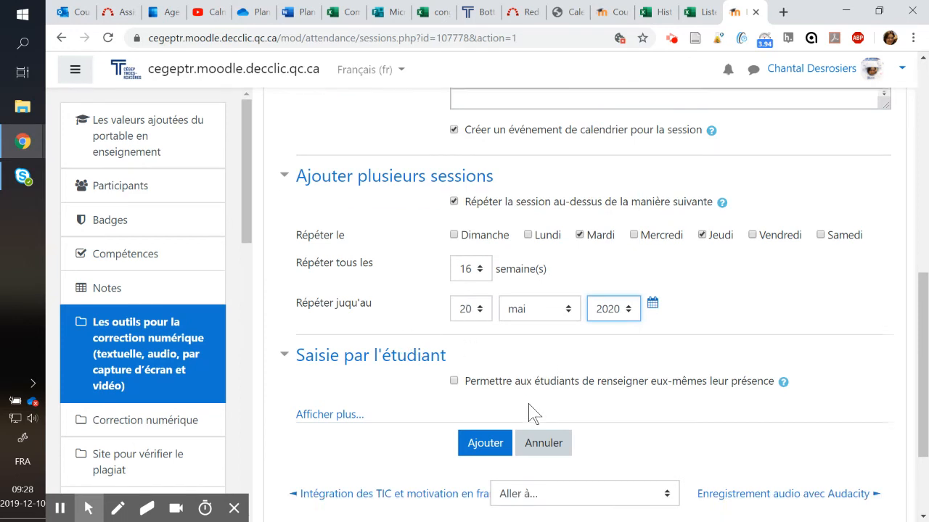
pyautogui.click(458, 338)
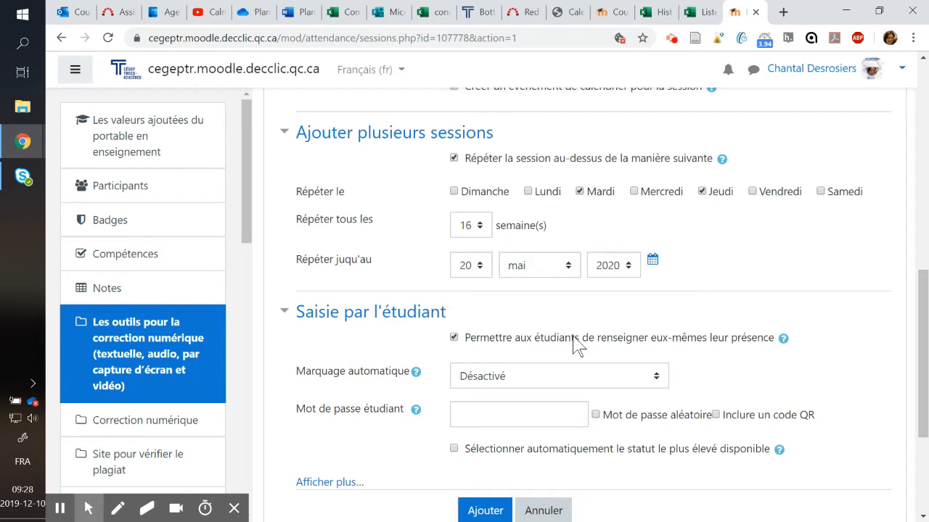
pyautogui.click(557, 371)
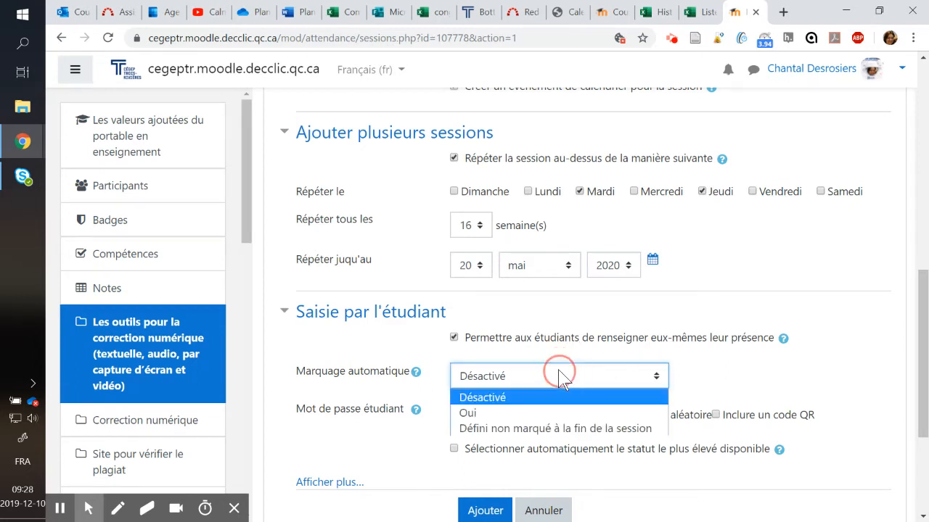
pyautogui.click(536, 411)
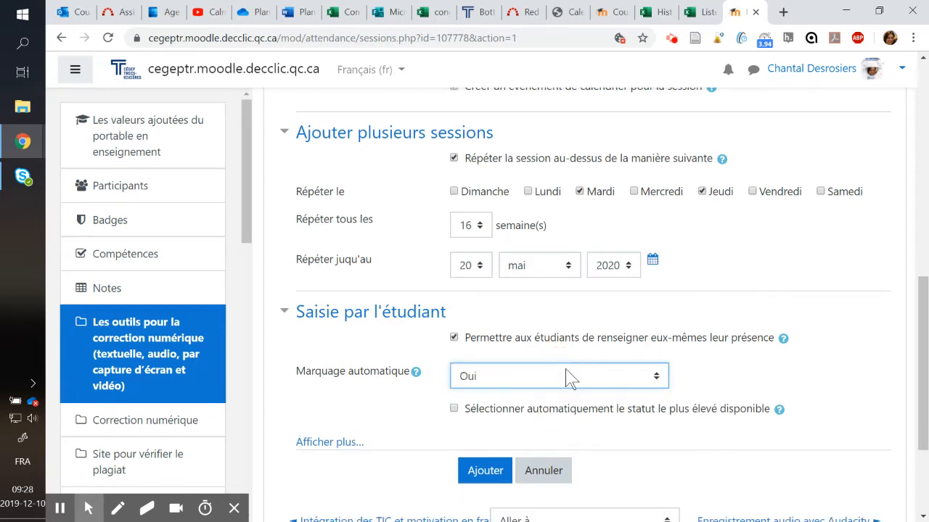
pyautogui.scroll(-1, 565, 372)
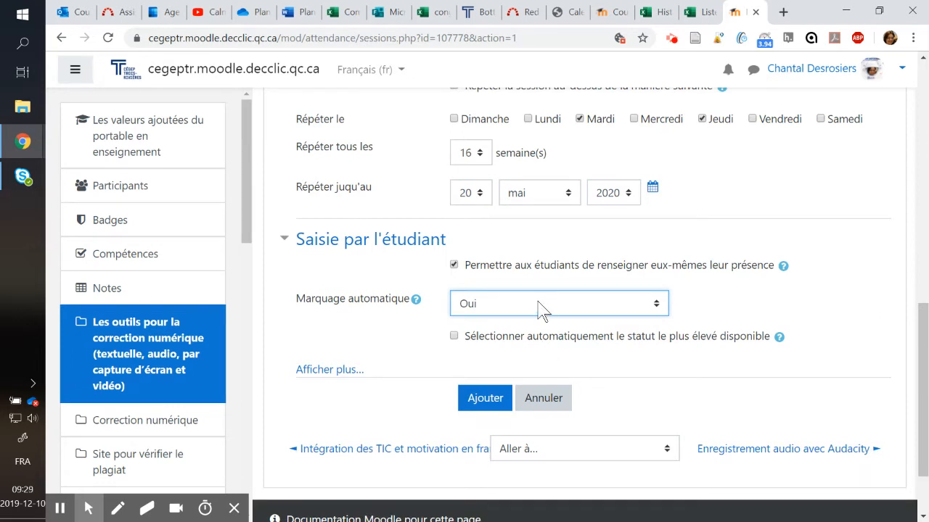
pyautogui.click(485, 400)
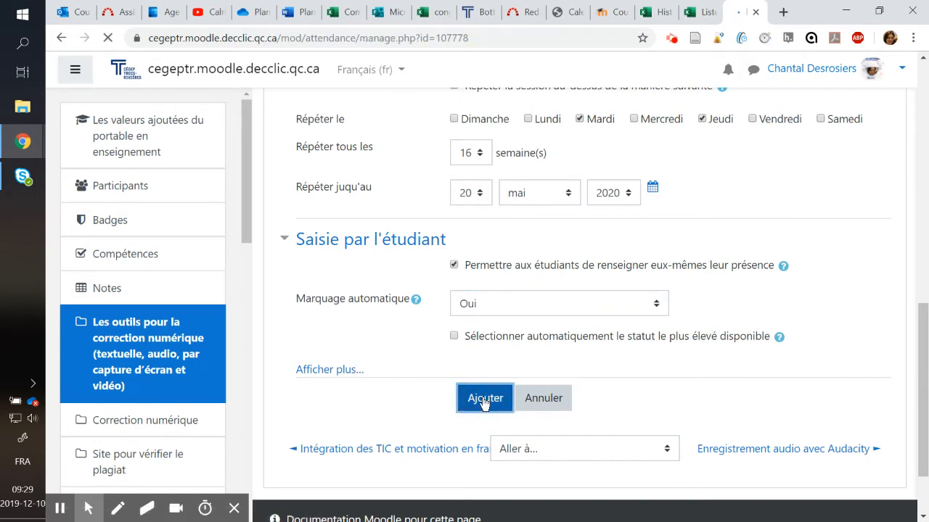
pyautogui.scroll(-2, 510, 316)
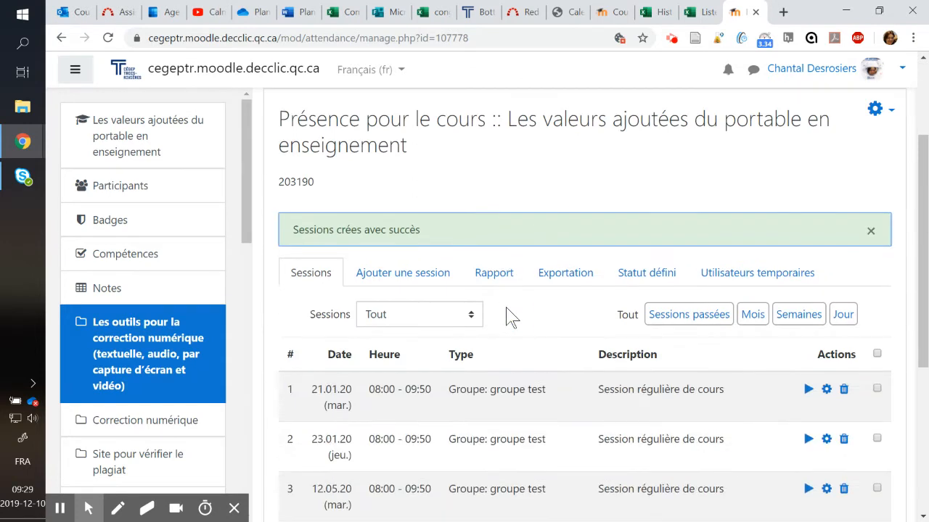
# - Open attendance taking for the first listed session, dated 21.01.20
pyautogui.scroll(-2, 496, 368)
pyautogui.scroll(1, 490, 368)
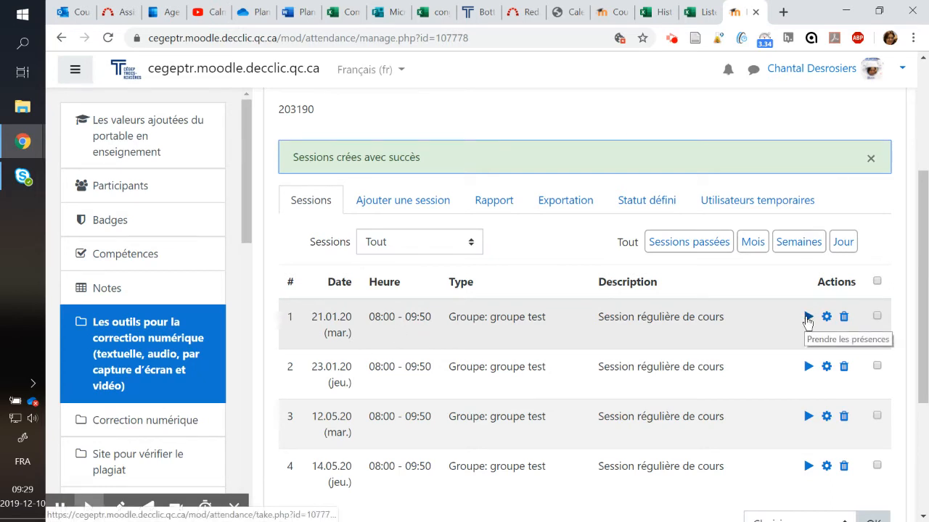
pyautogui.click(808, 320)
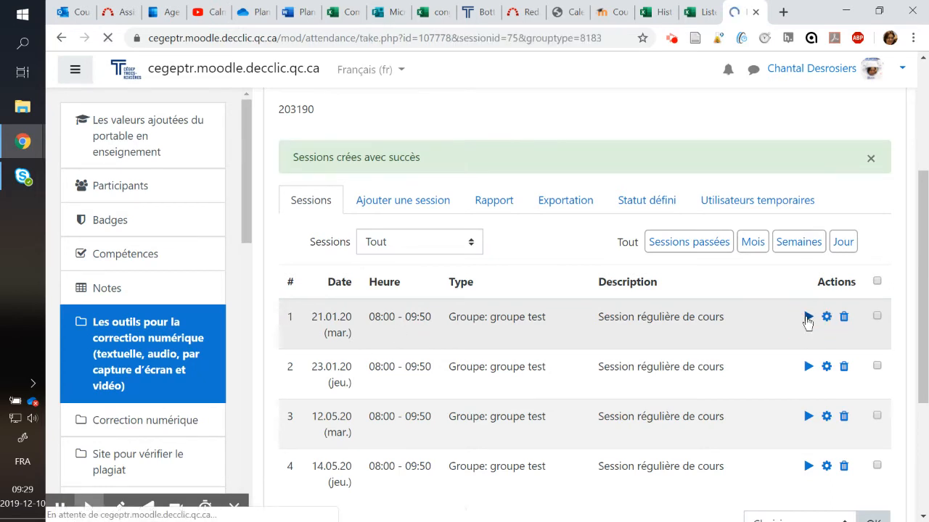
pyautogui.scroll(-3, 617, 372)
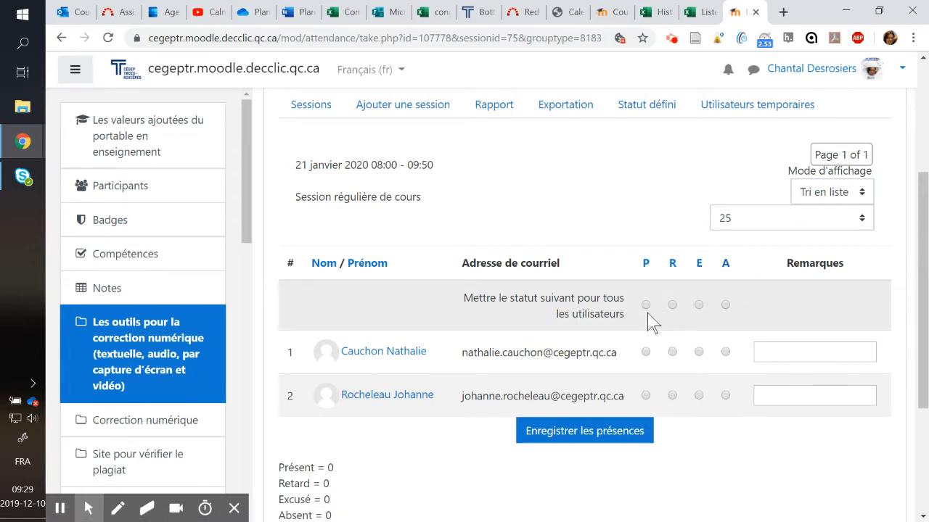
# - Mark the first student as P and the second as E with the remark "RV médical", and save the attendance
pyautogui.click(645, 353)
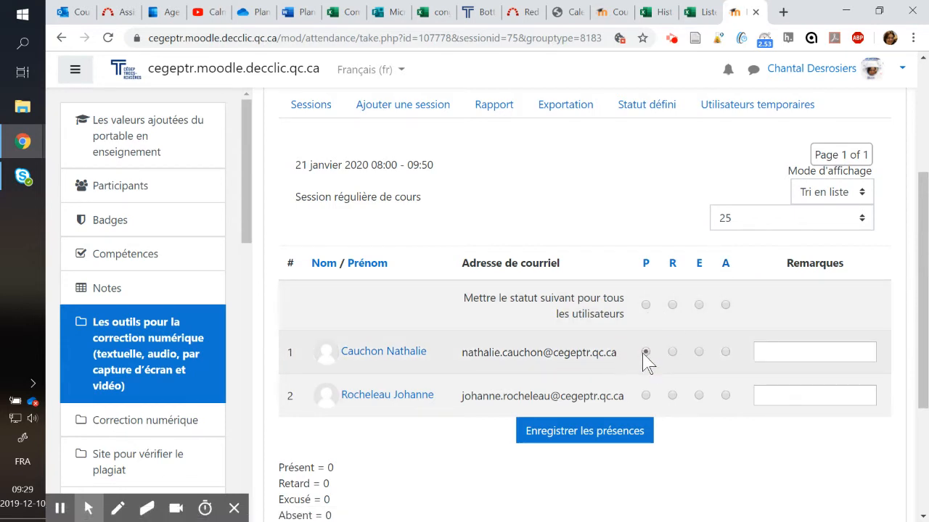
pyautogui.click(699, 396)
pyautogui.click(782, 392)
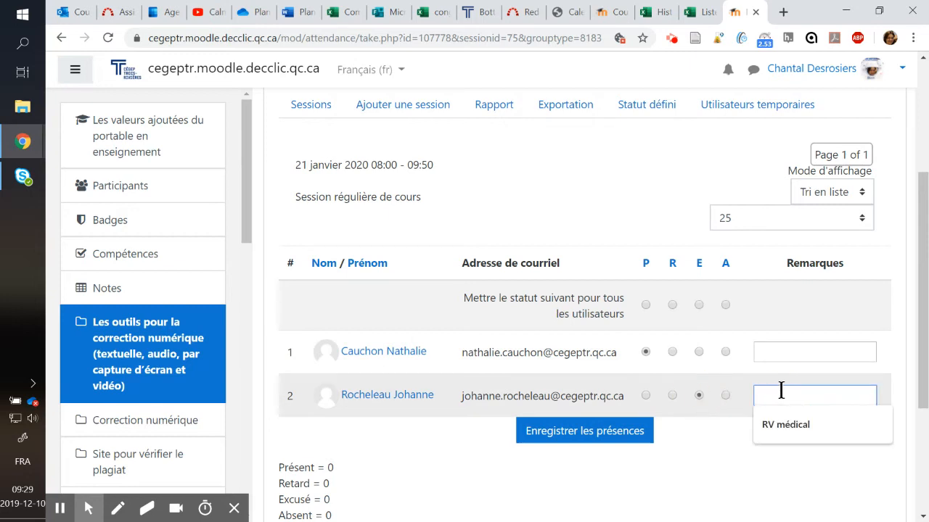
pyautogui.click(782, 424)
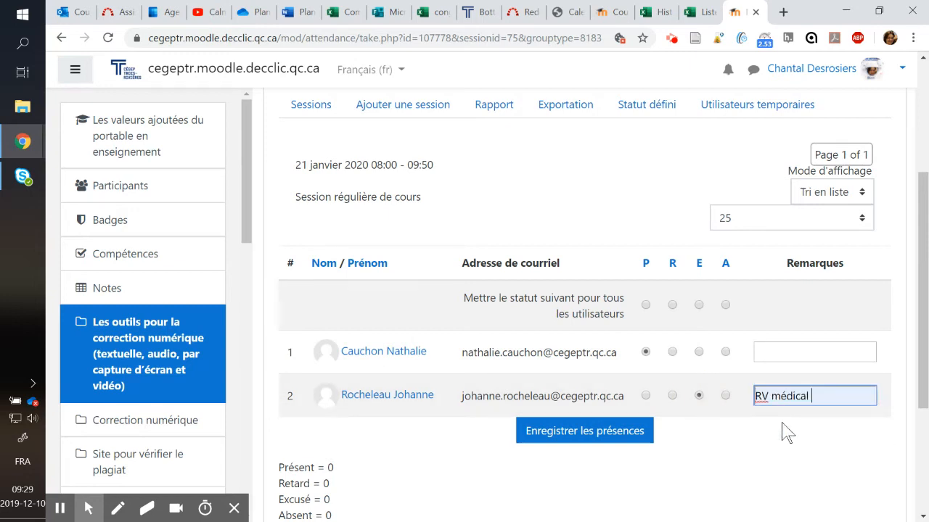
pyautogui.click(554, 432)
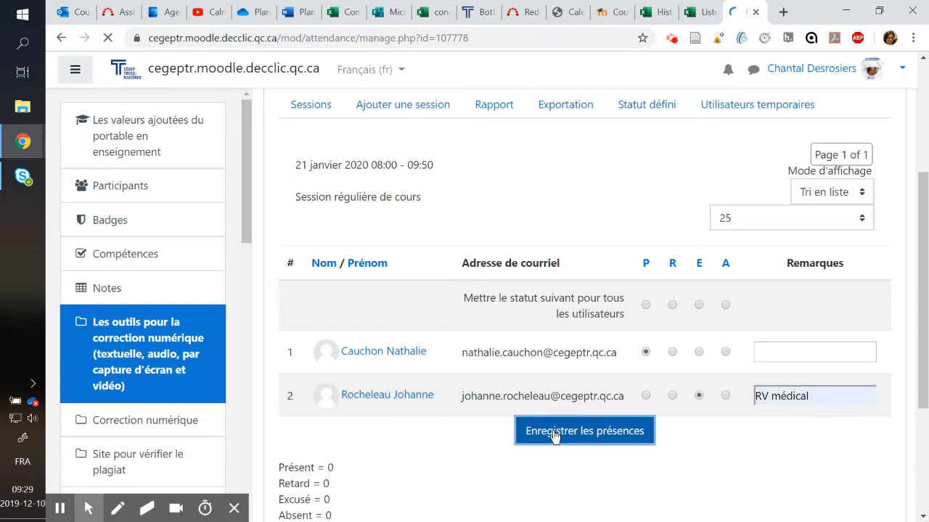
# - Start adding another session and assign it to the group "groupe test"
pyautogui.scroll(-4, 595, 420)
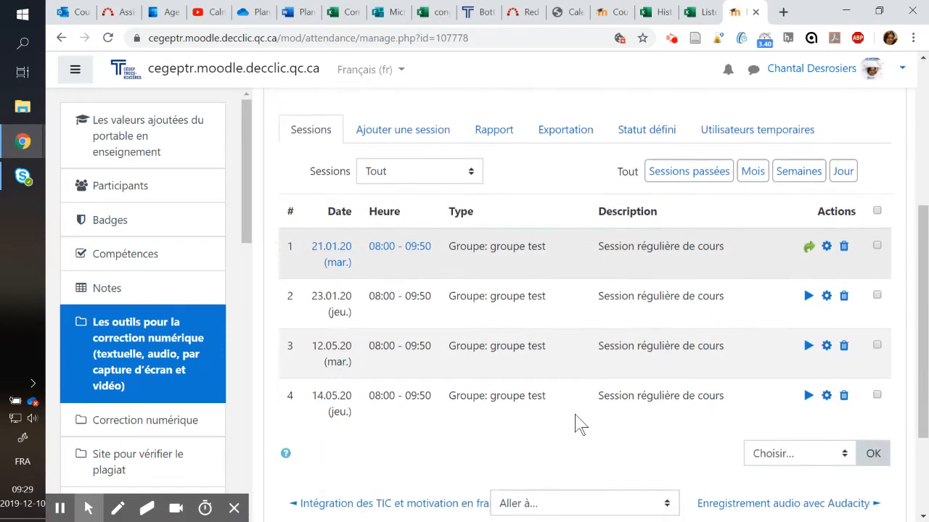
pyautogui.click(421, 140)
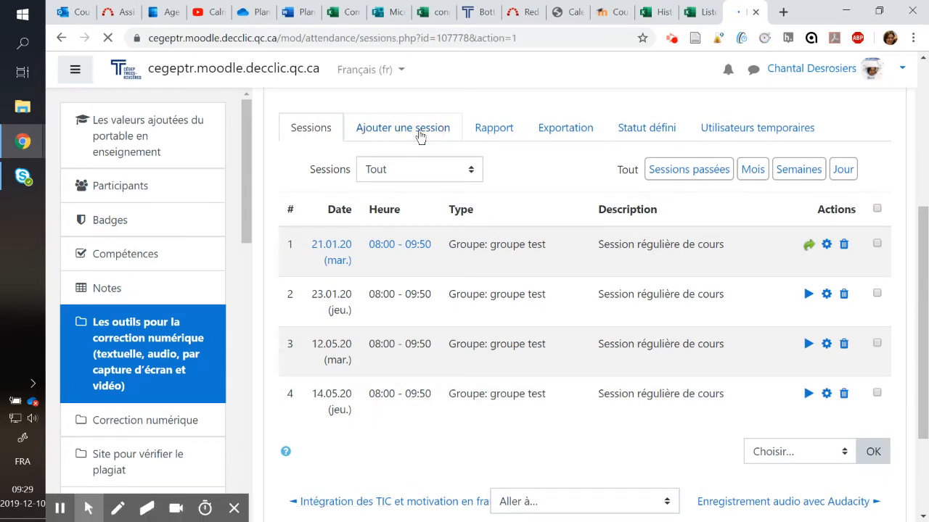
pyautogui.scroll(-3, 442, 338)
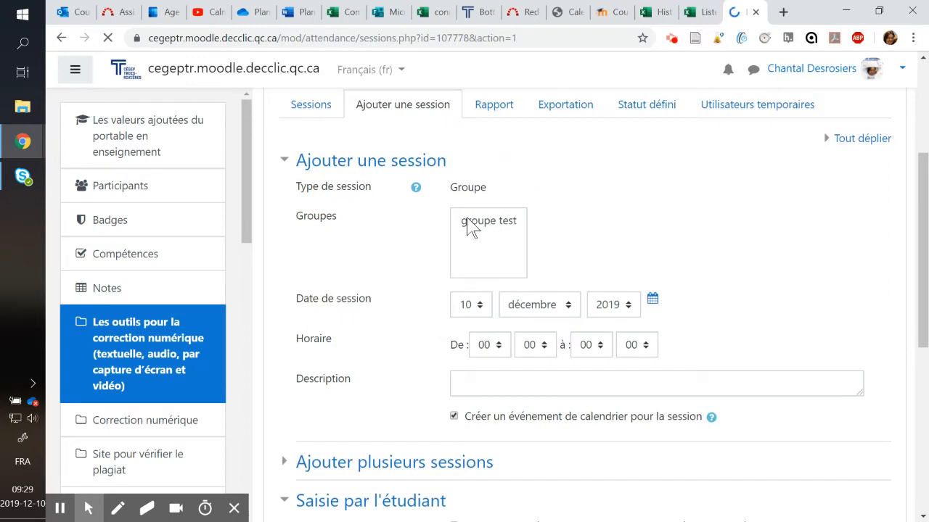
pyautogui.click(474, 251)
pyautogui.scroll(-2, 399, 315)
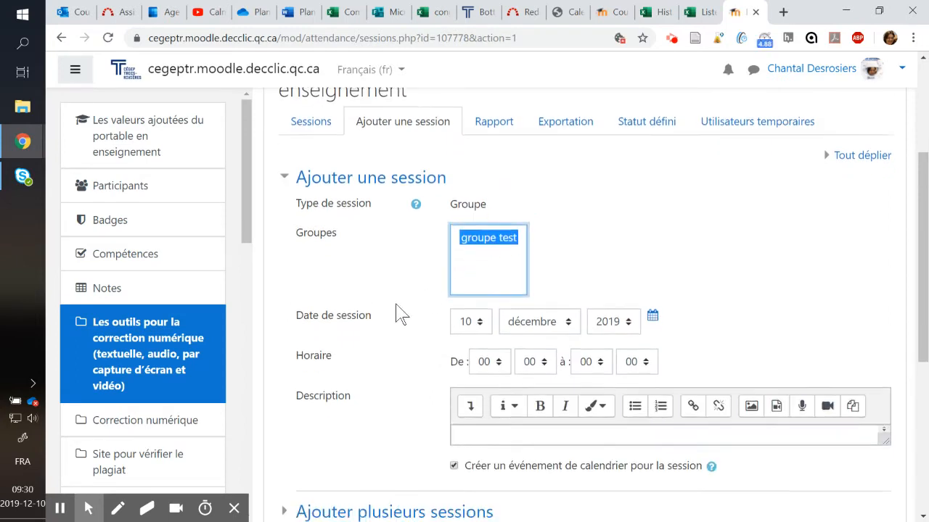
# - Set the new session's date to 21 janvier 2020
pyautogui.click(479, 187)
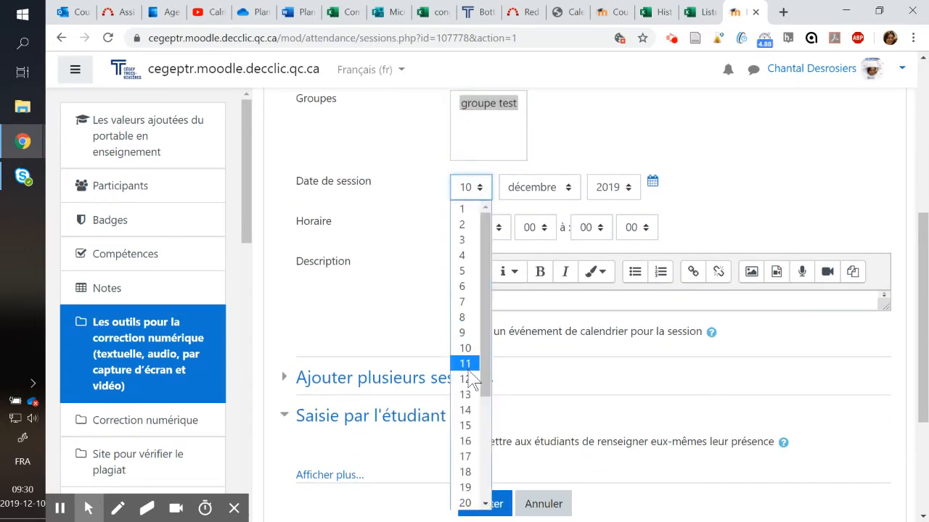
pyautogui.scroll(-1, 466, 508)
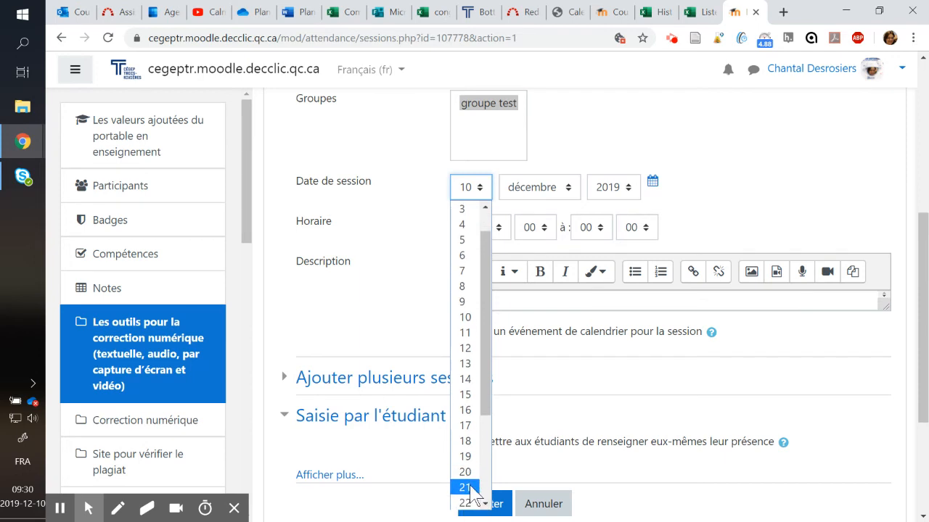
pyautogui.click(465, 504)
pyautogui.click(520, 192)
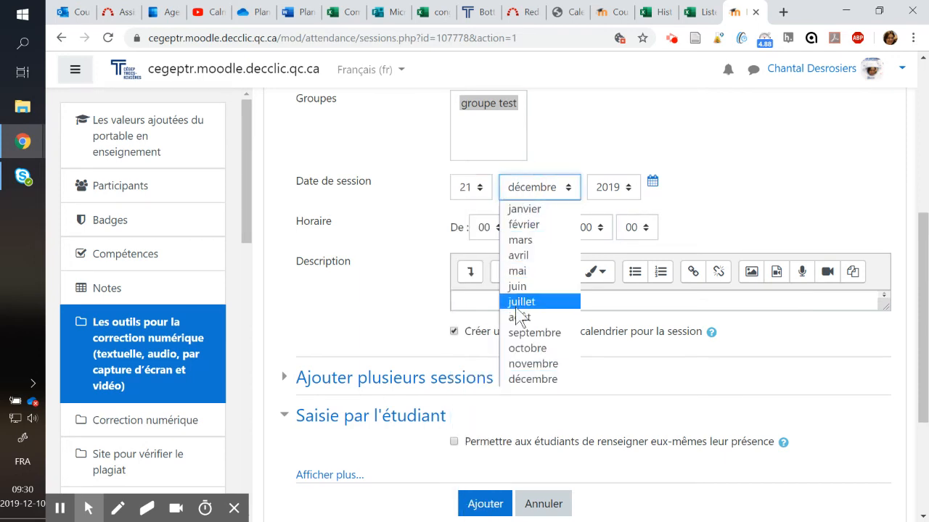
pyautogui.click(529, 209)
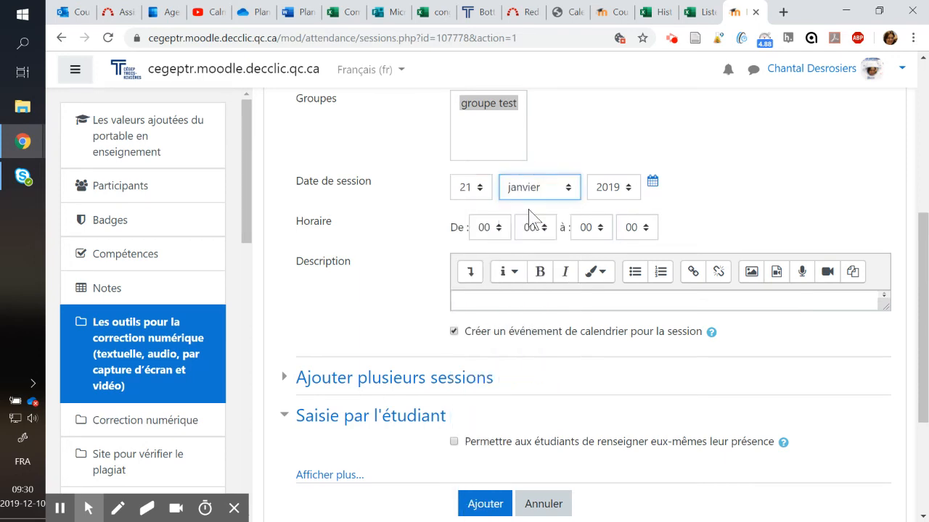
pyautogui.click(614, 190)
pyautogui.scroll(-3, 609, 499)
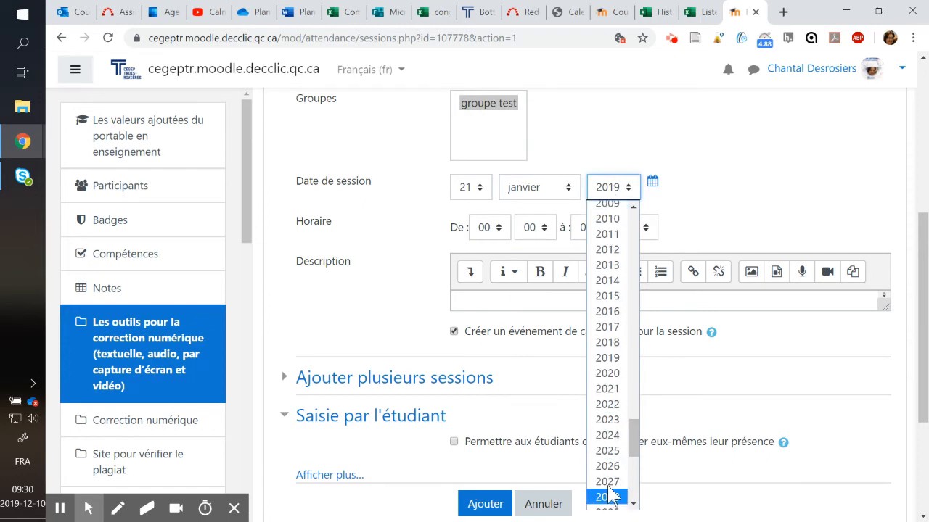
pyautogui.click(609, 373)
# - Set the new session's schedule from 13:05 to 14:50
pyautogui.click(486, 229)
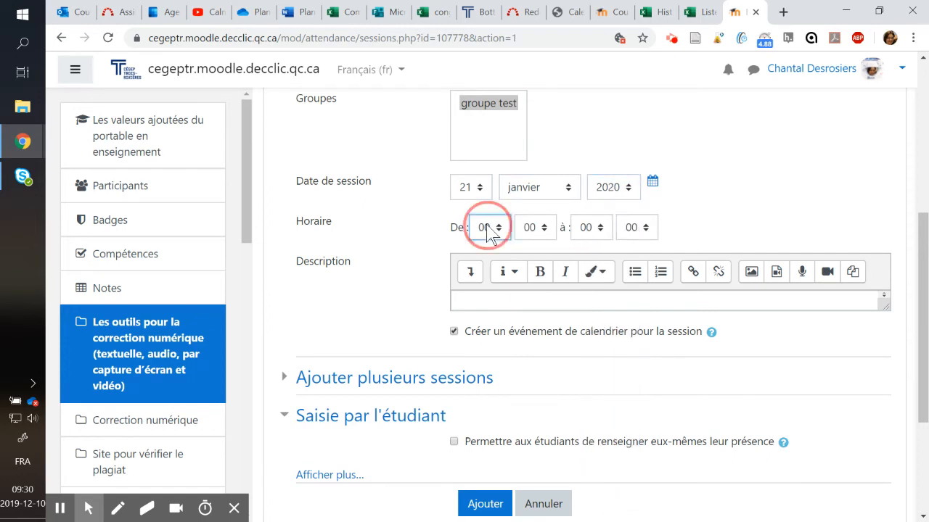
pyautogui.scroll(-1, 491, 401)
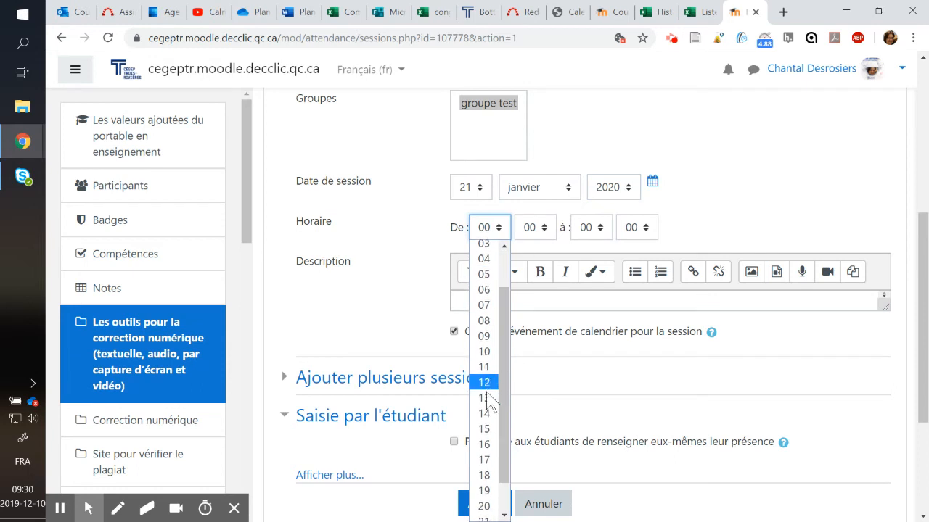
pyautogui.click(486, 398)
pyautogui.click(537, 231)
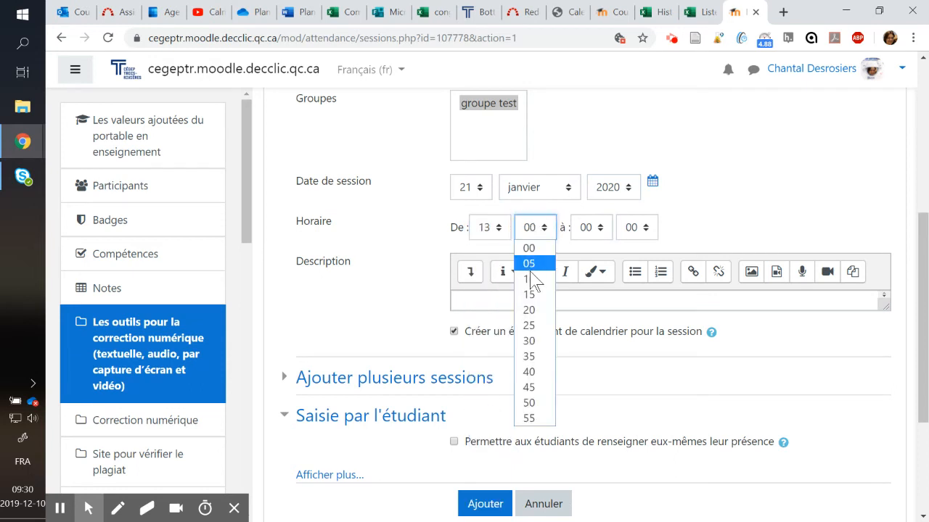
pyautogui.click(529, 265)
pyautogui.click(596, 231)
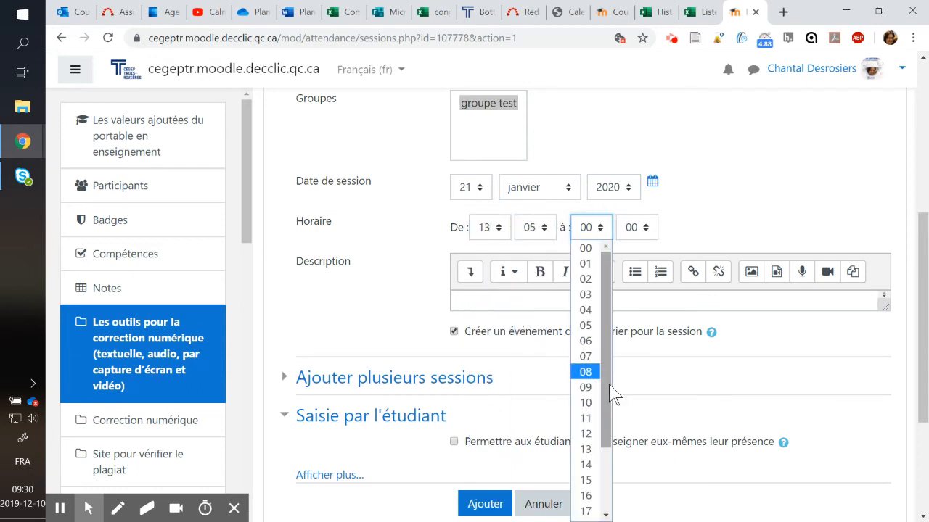
pyautogui.scroll(-1, 607, 406)
pyautogui.click(588, 404)
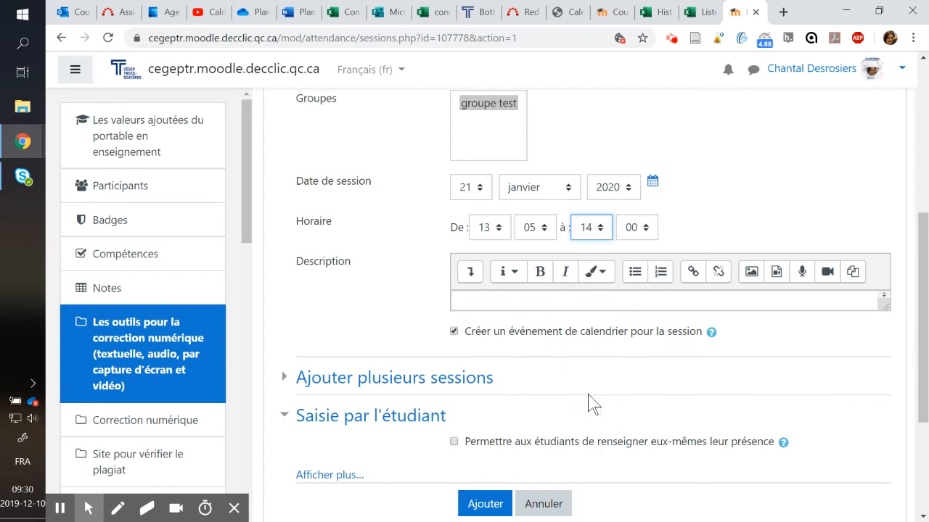
pyautogui.click(642, 231)
pyautogui.click(629, 403)
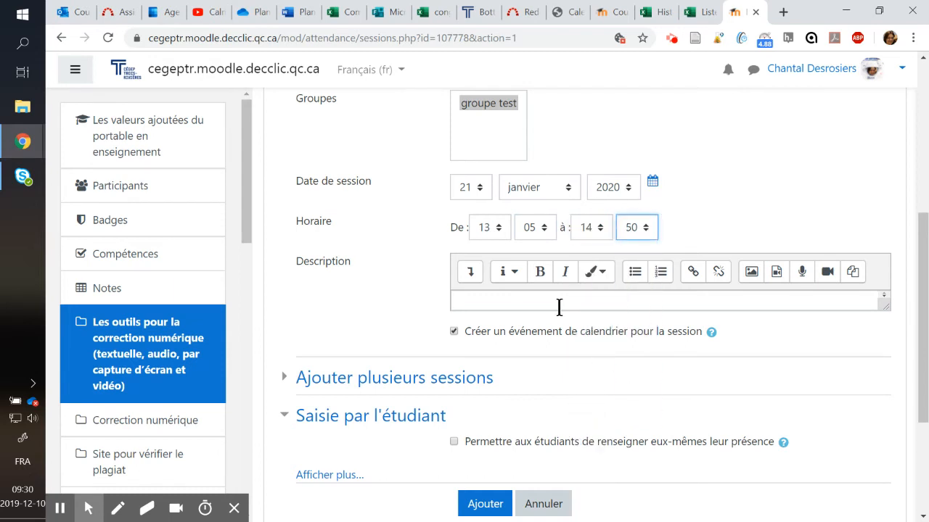
# - Enable repetition of the new session under "Ajouter plusieurs sessions", repeating on Mardi only
pyautogui.click(319, 383)
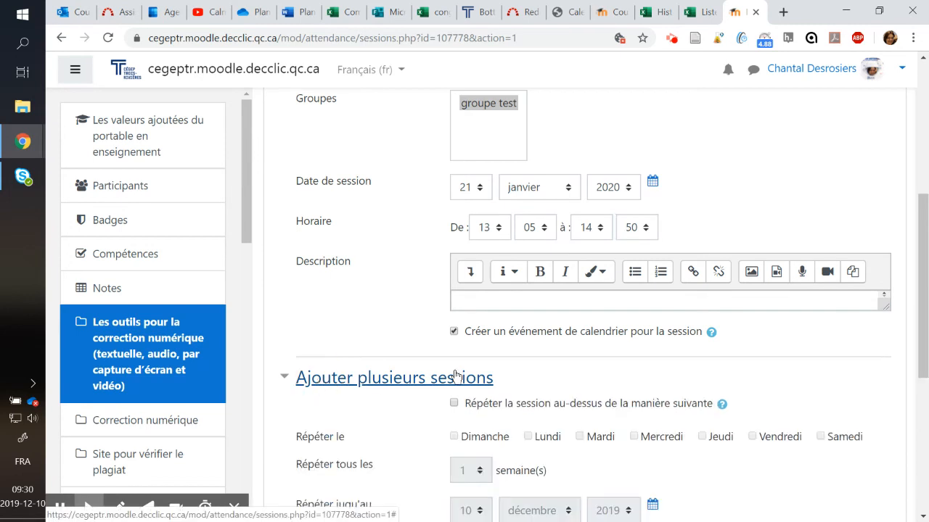
pyautogui.scroll(-2, 457, 290)
pyautogui.click(455, 259)
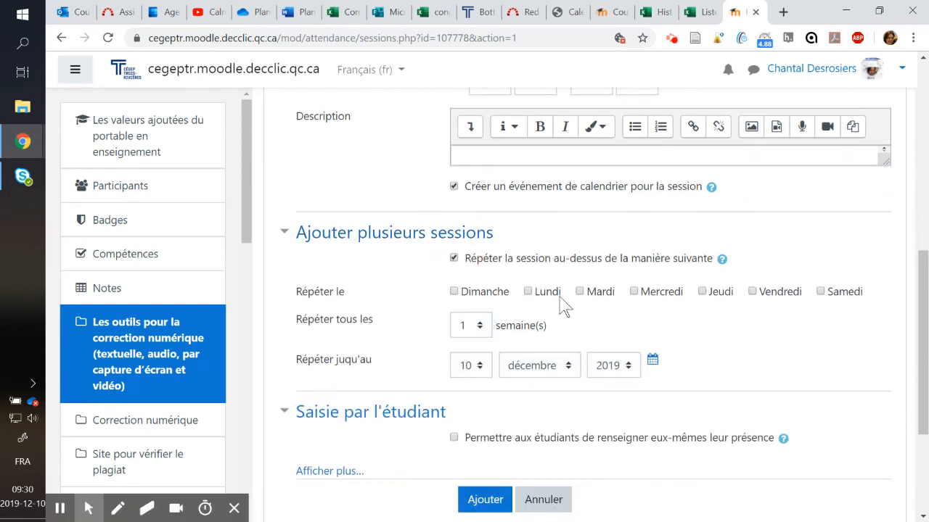
pyautogui.scroll(2, 658, 336)
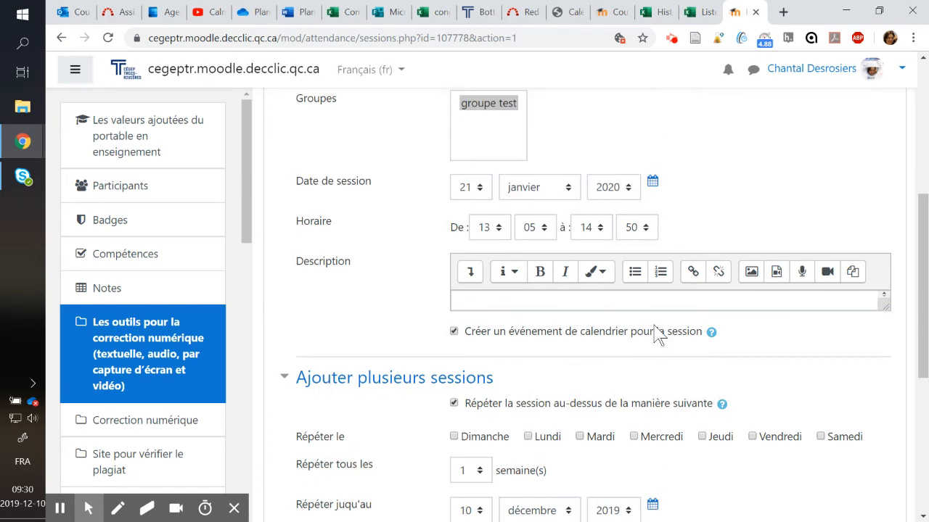
pyautogui.scroll(-2, 658, 336)
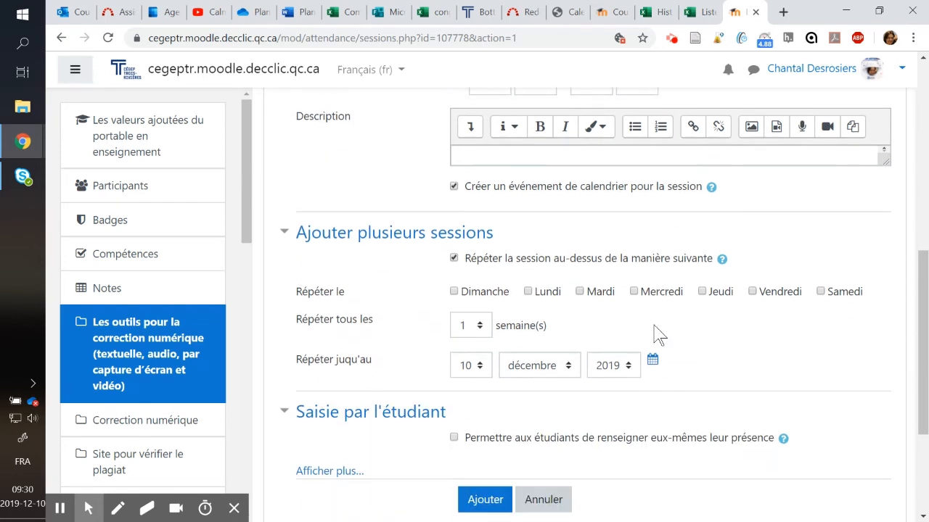
pyautogui.click(580, 291)
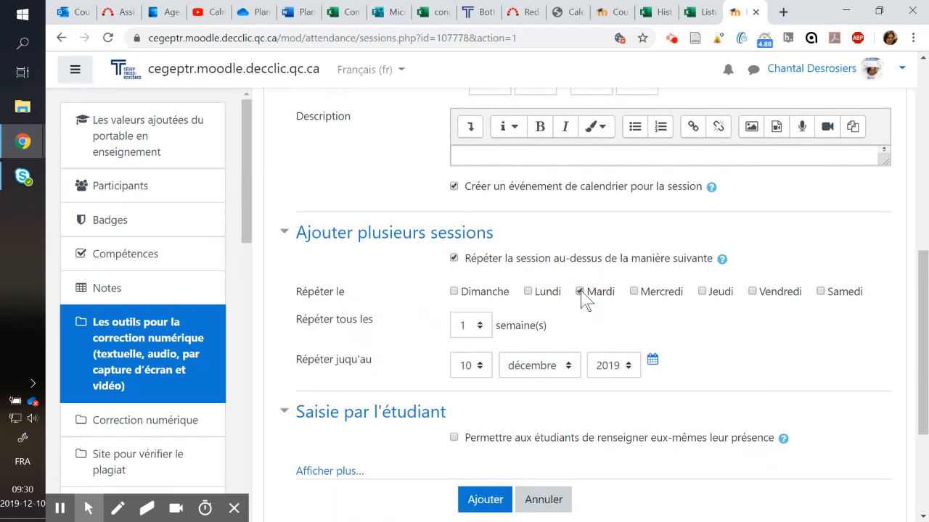
# - Set the Mardi session to repeat every 16 weeks until 20 mai 2020
pyautogui.click(471, 326)
pyautogui.click(471, 241)
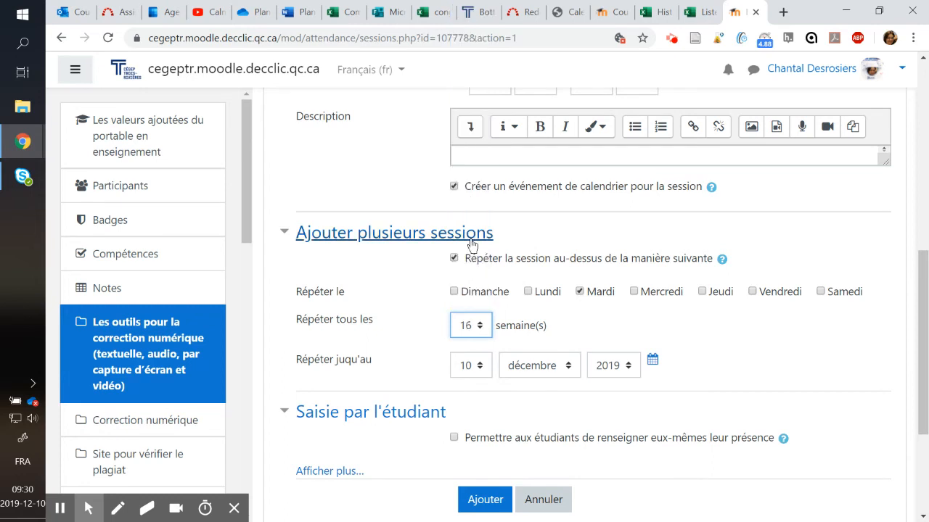
pyautogui.click(475, 366)
pyautogui.click(482, 342)
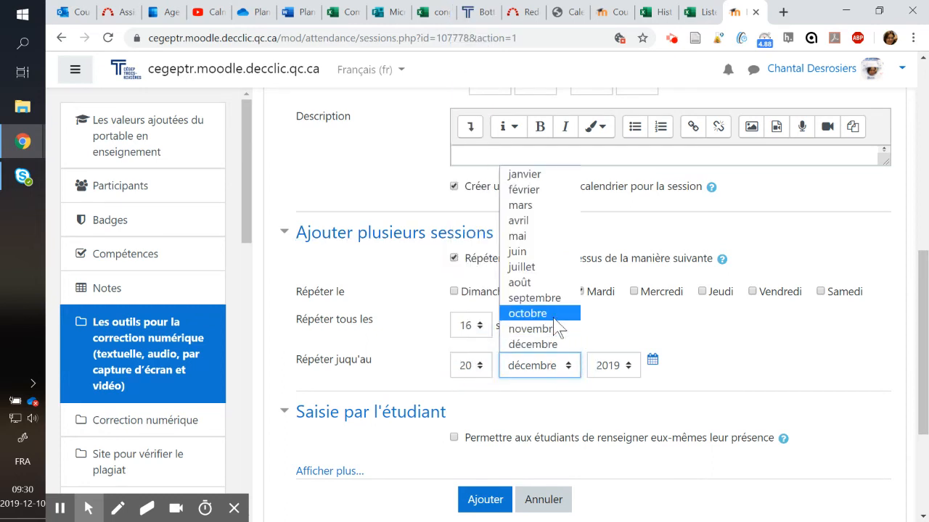
pyautogui.click(559, 236)
pyautogui.click(613, 366)
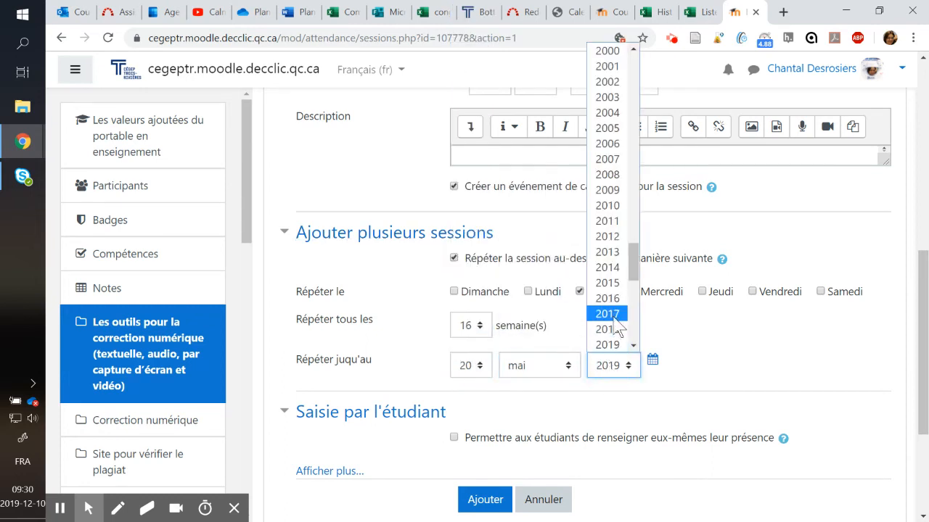
pyautogui.scroll(-1, 622, 337)
pyautogui.click(622, 335)
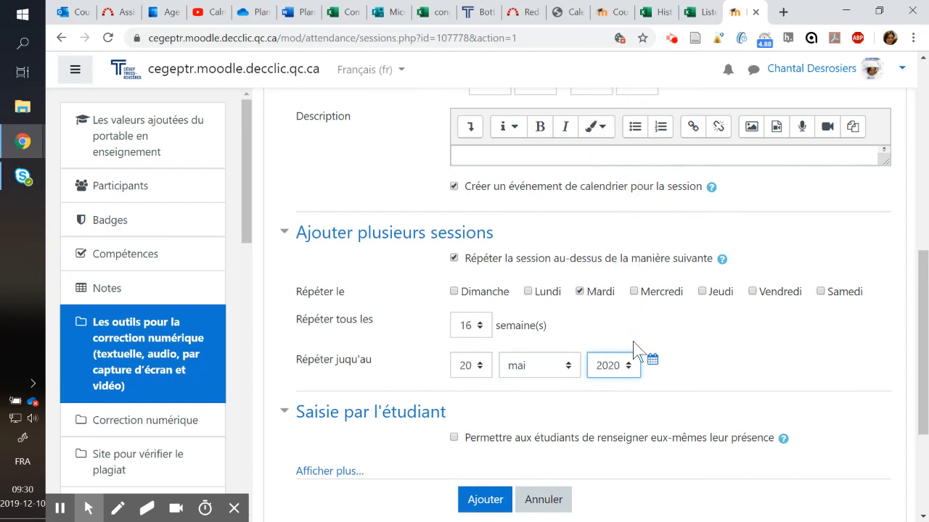
# - Let students record their own attendance for the Mardi session with automatic marking set to Oui, and add the sessions
pyautogui.scroll(-2, 588, 353)
pyautogui.click(455, 293)
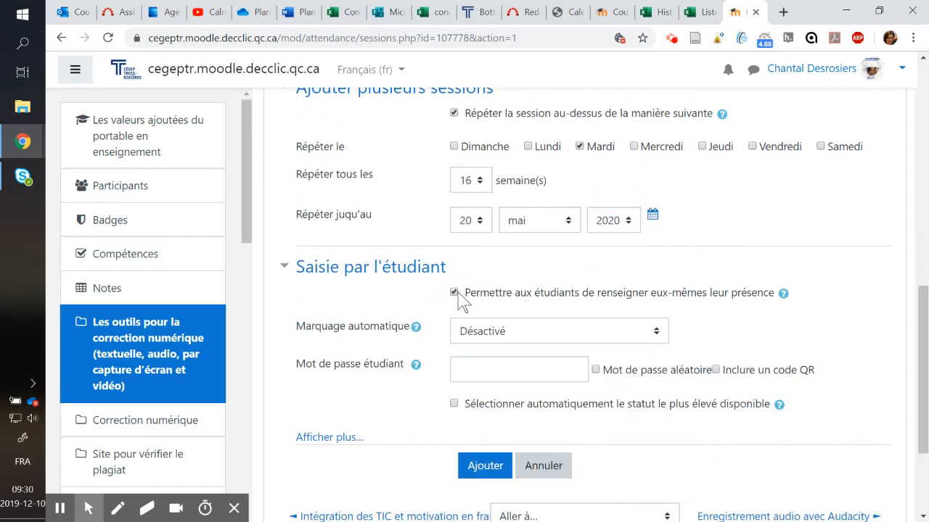
pyautogui.click(502, 336)
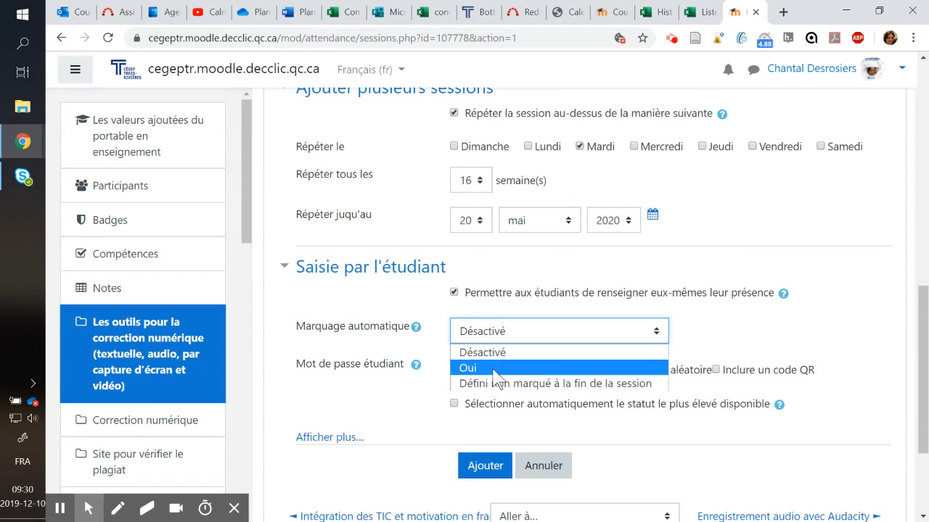
pyautogui.click(496, 368)
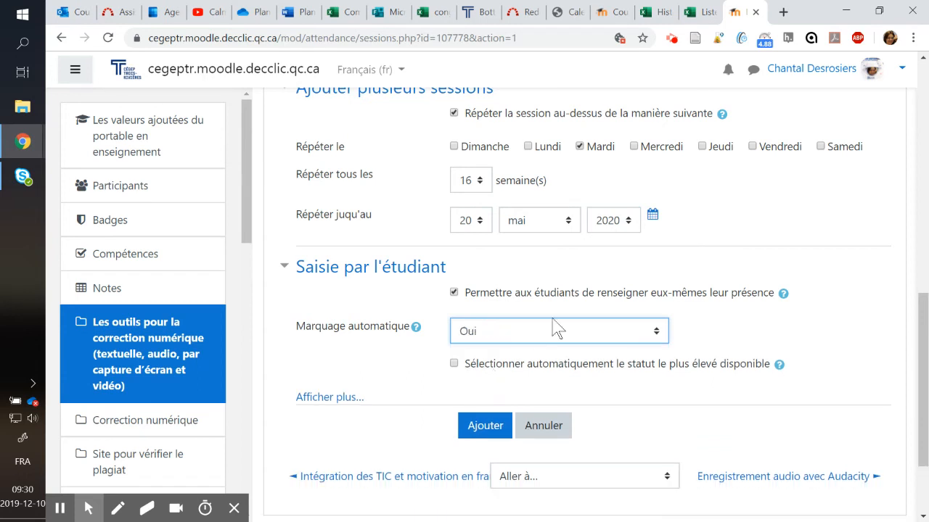
pyautogui.click(489, 425)
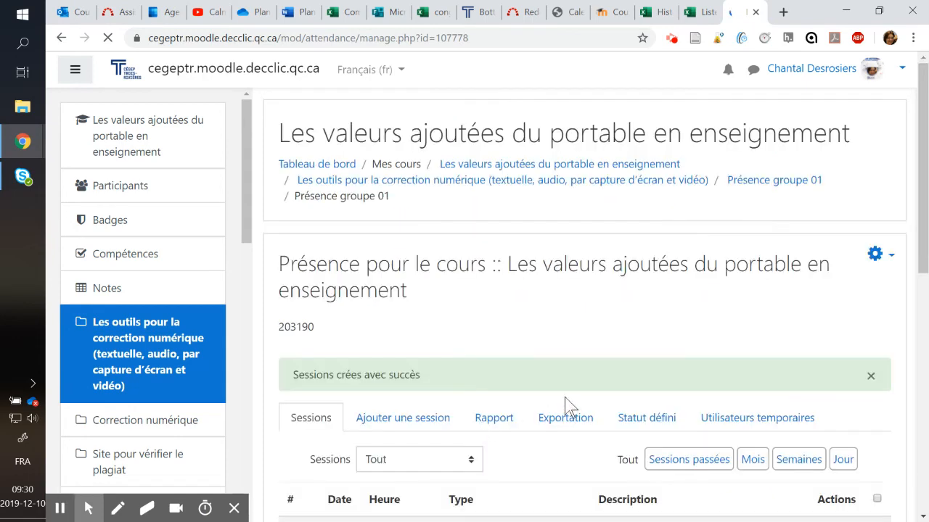
# - Review the dates, times and groups of the sessions listed in the Présence groupe 01 activity
pyautogui.scroll(-2, 562, 403)
pyautogui.scroll(-2, 557, 392)
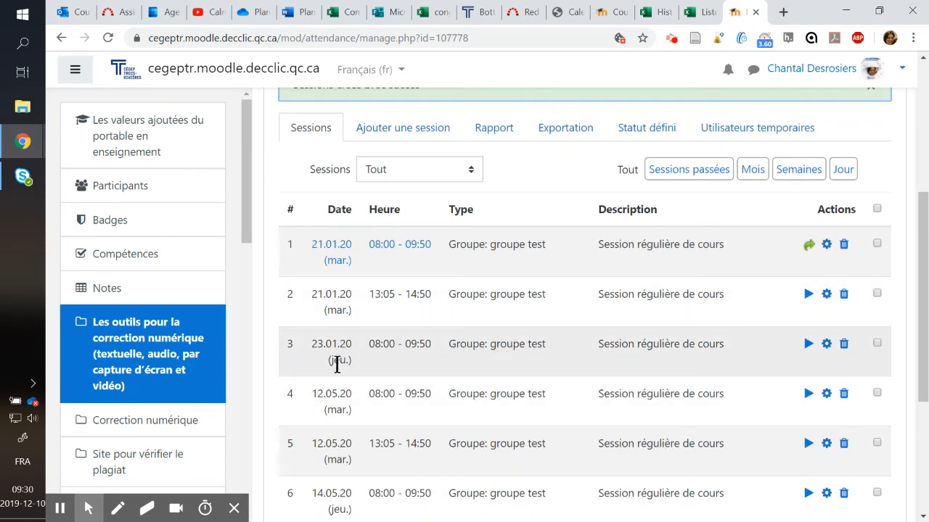
pyautogui.scroll(-2, 443, 457)
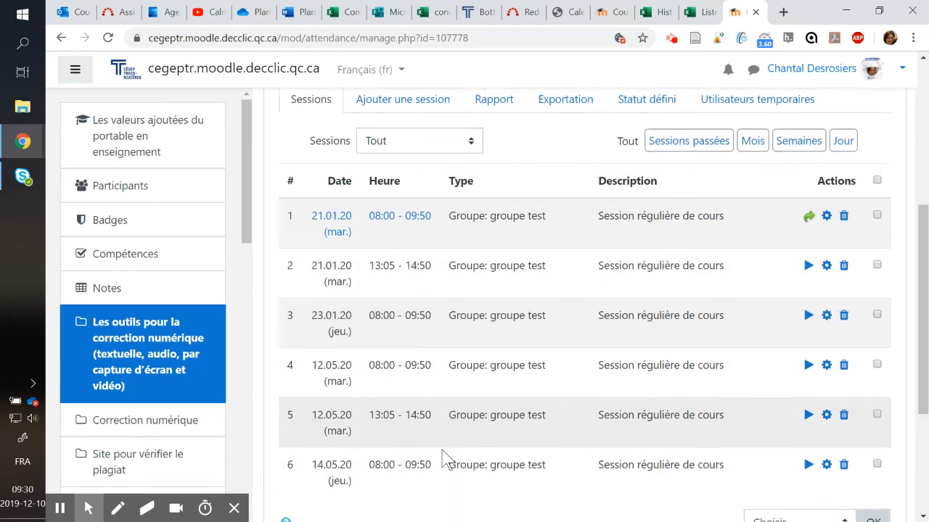
pyautogui.scroll(2, 444, 457)
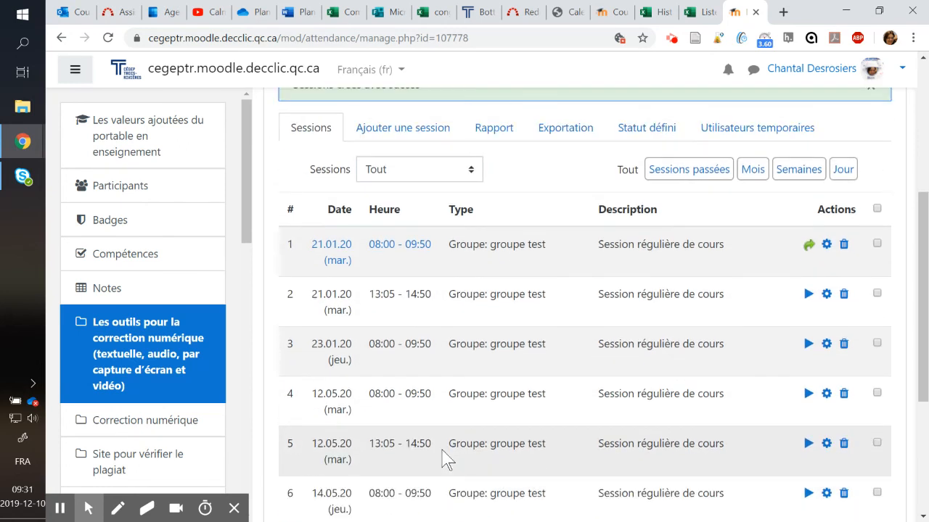
pyautogui.scroll(2, 445, 458)
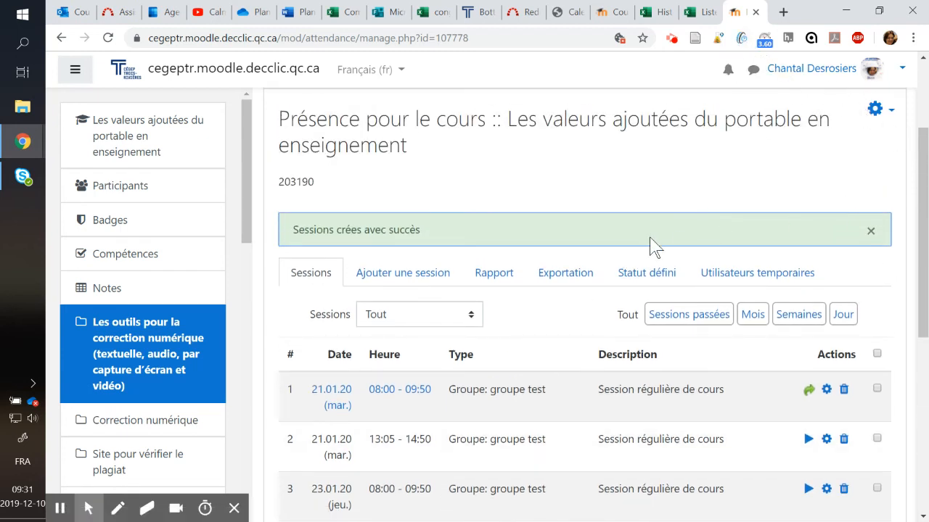
# - Open the attendance report and examine the students' statuses and the Résumé for groupe test across the session dates
pyautogui.click(500, 277)
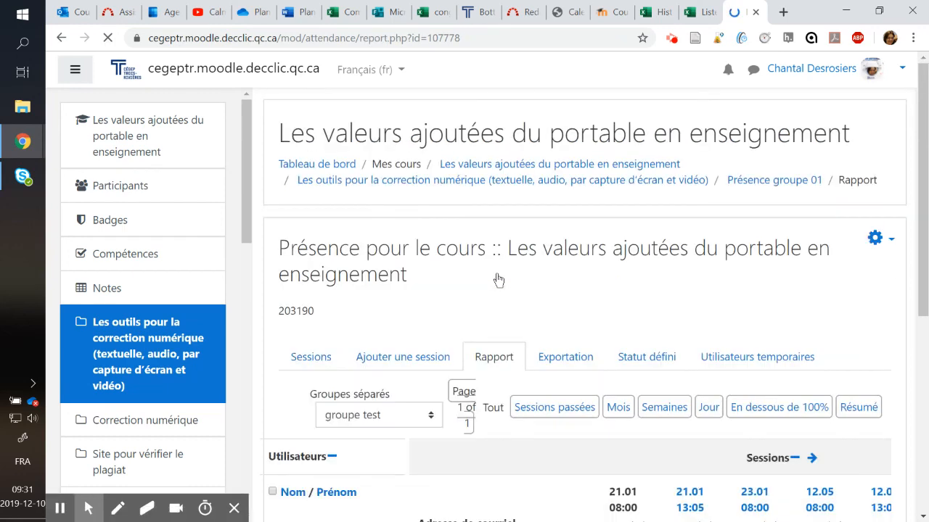
pyautogui.scroll(-4, 473, 348)
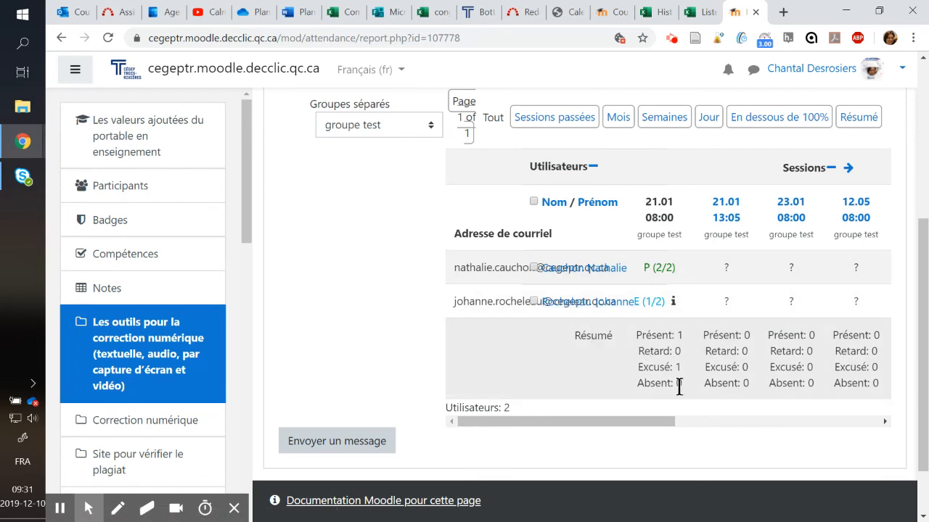
pyautogui.moveTo(660, 421); pyautogui.dragTo(699, 435)
pyautogui.scroll(3, 633, 363)
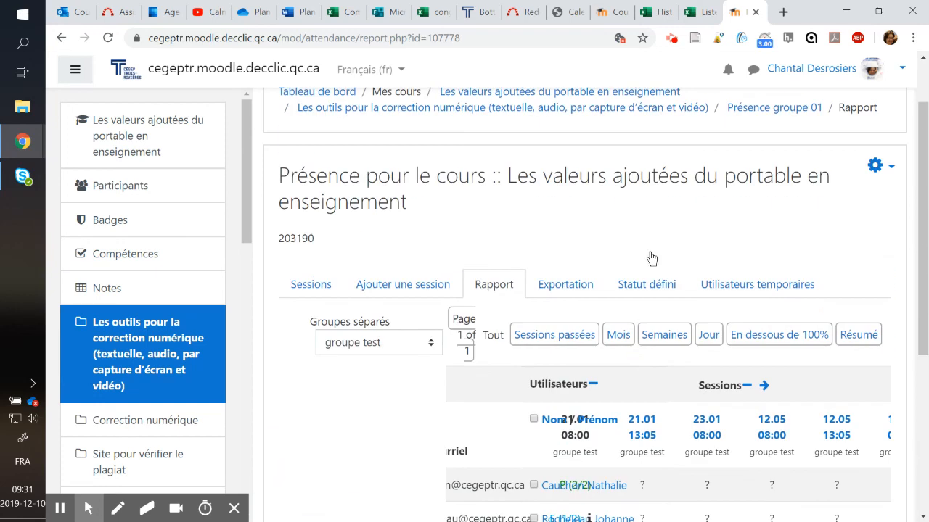
pyautogui.click(677, 36)
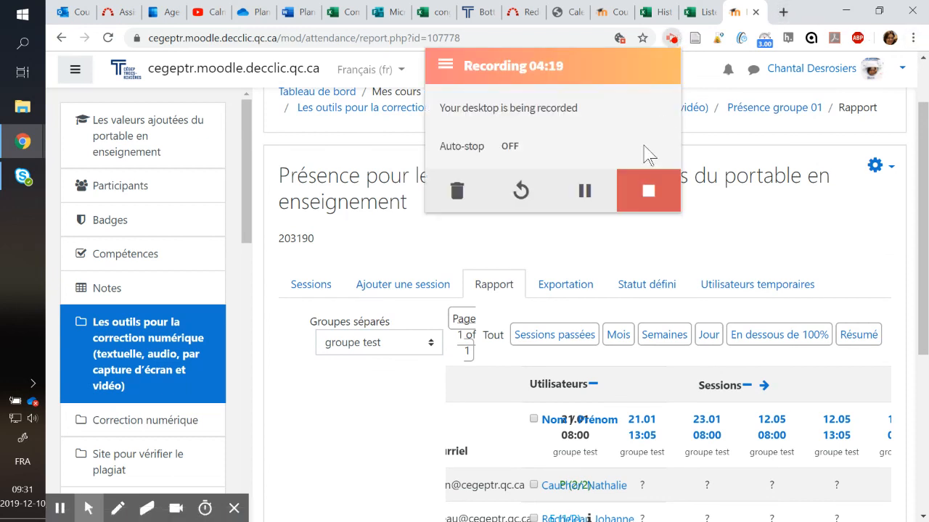